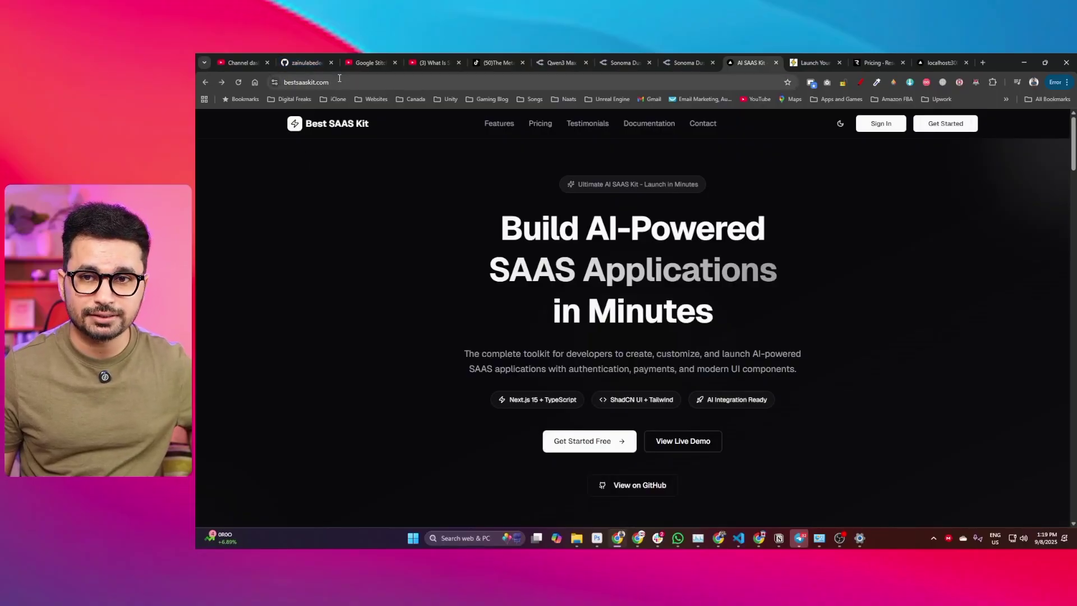
{"action": "left_click", "coordinate": [288, 84]}
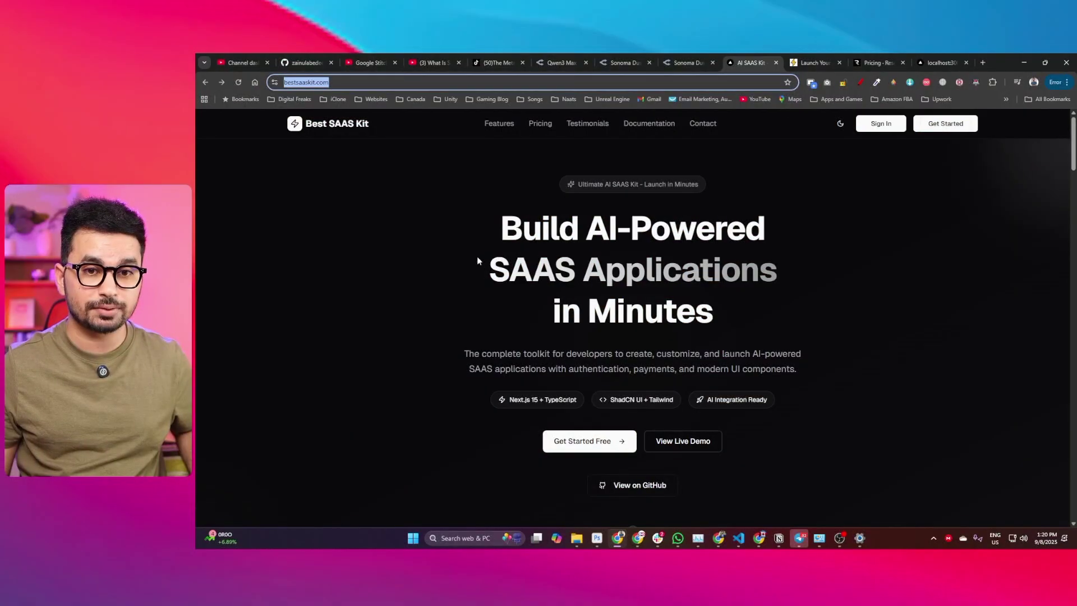
{"action": "scroll", "coordinate": [601, 271], "scroll_direction": "down", "scroll_amount": 1}
{"action": "scroll", "coordinate": [599, 271], "scroll_direction": "down", "scroll_amount": 6}
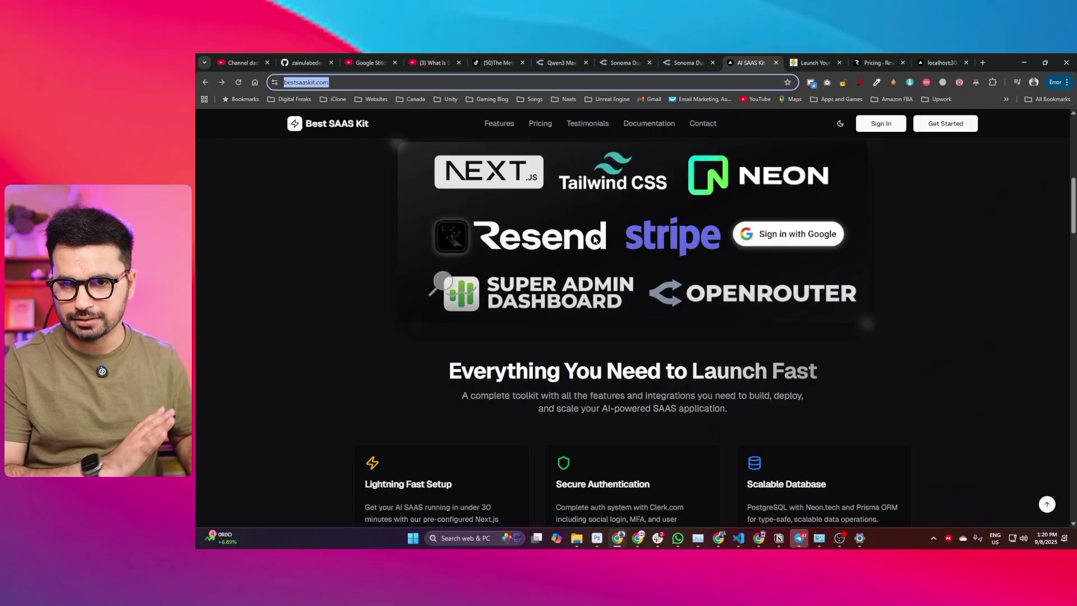
{"action": "scroll", "coordinate": [599, 238], "scroll_direction": "down", "scroll_amount": 3}
{"action": "scroll", "coordinate": [620, 257], "scroll_direction": "down", "scroll_amount": 6}
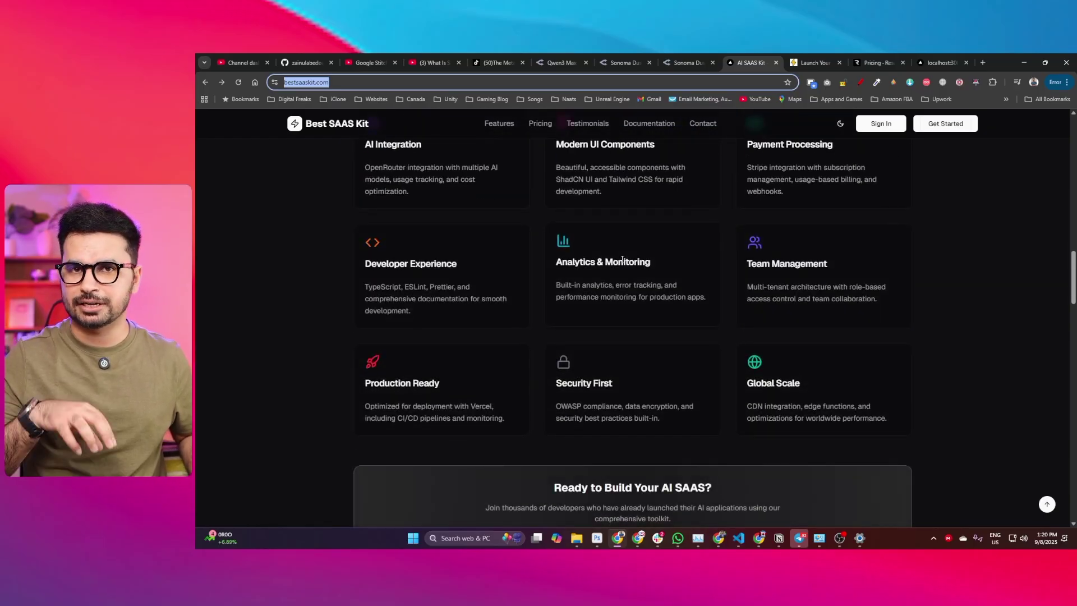
{"action": "scroll", "coordinate": [611, 249], "scroll_direction": "down", "scroll_amount": 5}
{"action": "left_click", "coordinate": [616, 254]}
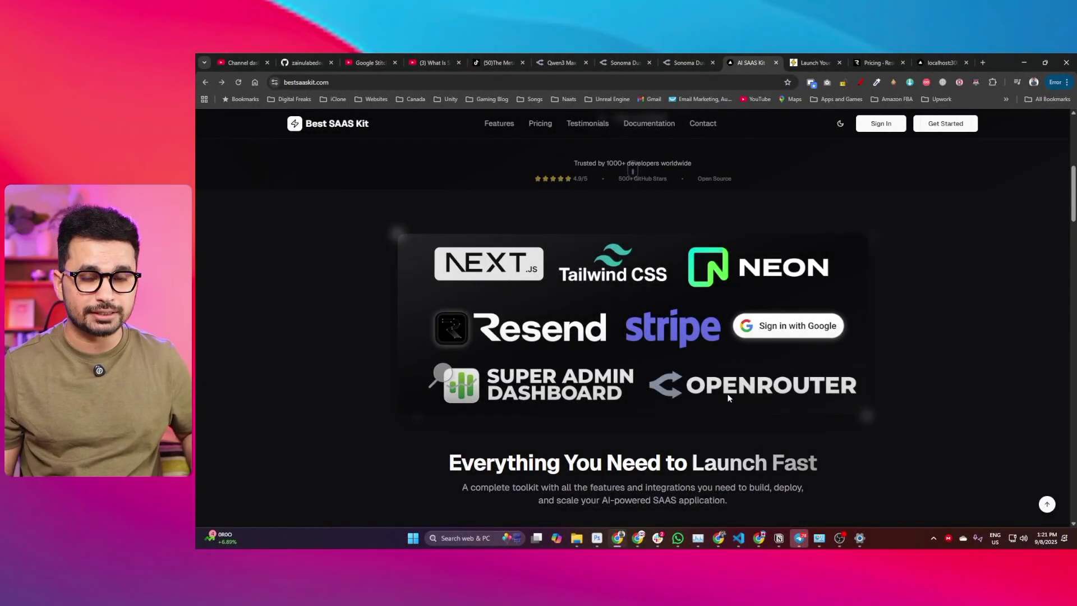
{"action": "scroll", "coordinate": [726, 399], "scroll_direction": "down", "scroll_amount": 6}
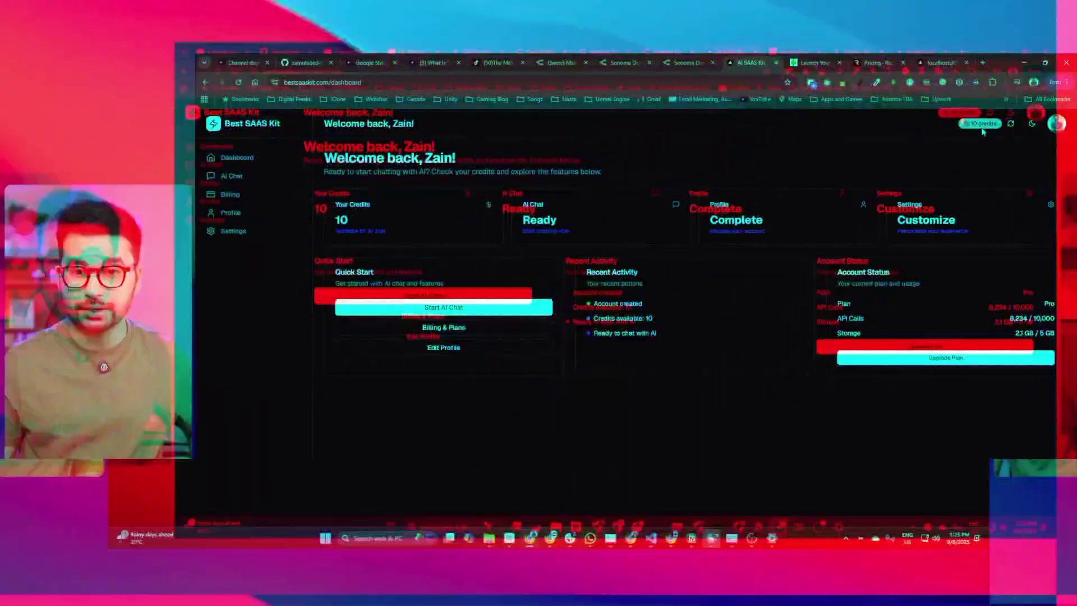
Step: Check the signed-in account, then paste the UK-capital question into the AI Chat box
{"action": "left_click", "coordinate": [1057, 126]}
{"action": "left_click_drag", "start_coordinate": [979, 152], "coordinate": [1060, 150]}
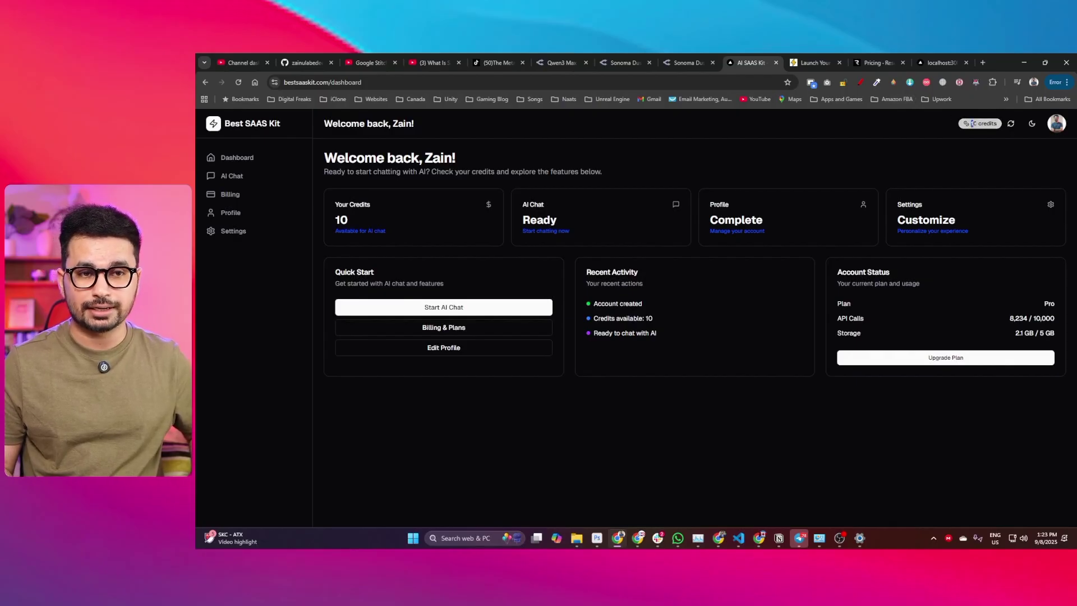
{"action": "left_click", "coordinate": [240, 178]}
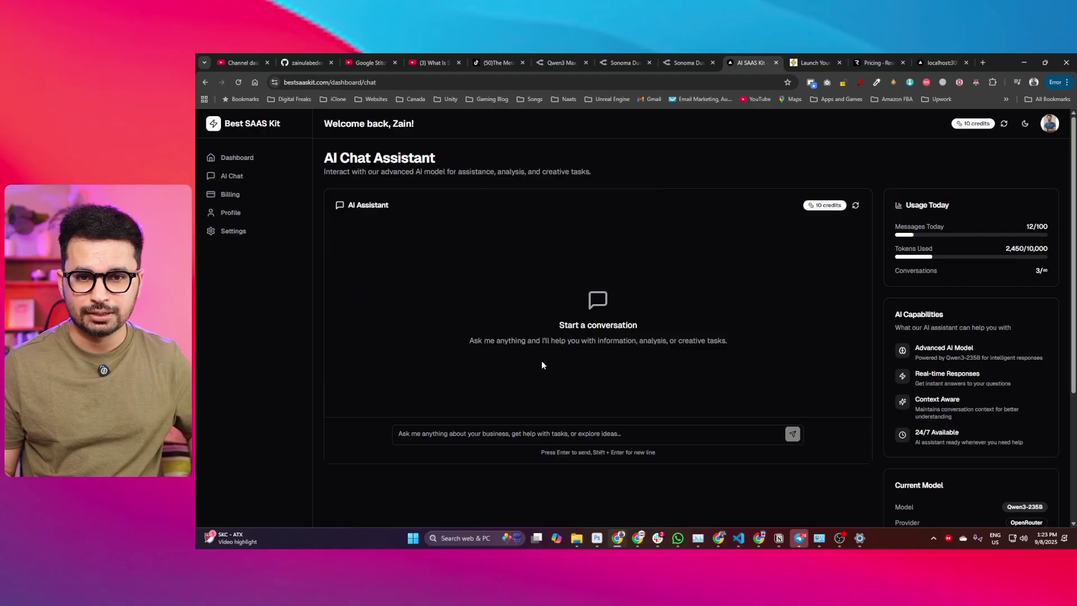
{"action": "left_click", "coordinate": [527, 432]}
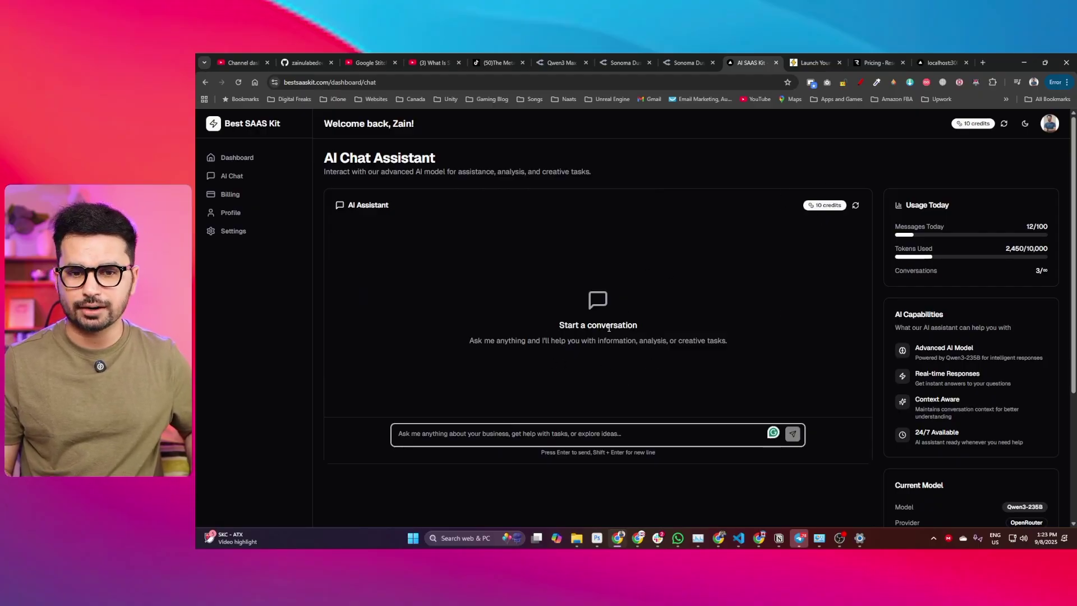
{"action": "type", "text": "What is the capital of Uk"}
{"action": "left_click_drag", "start_coordinate": [493, 432], "coordinate": [386, 422]}
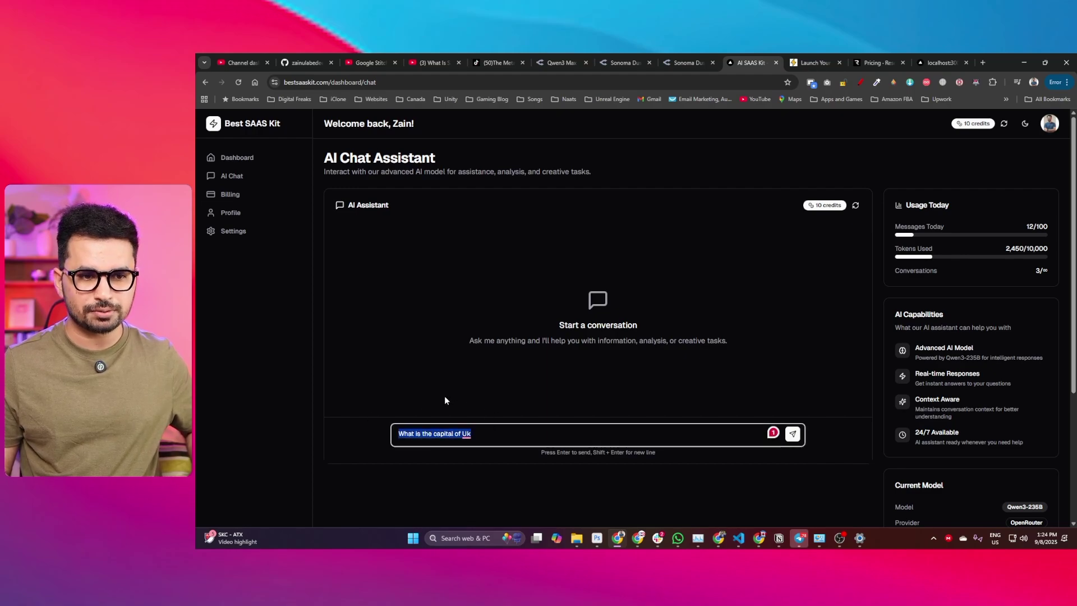
Step: Note which AI model is in use and send the question
{"action": "scroll", "coordinate": [557, 380], "scroll_direction": "down", "scroll_amount": 2}
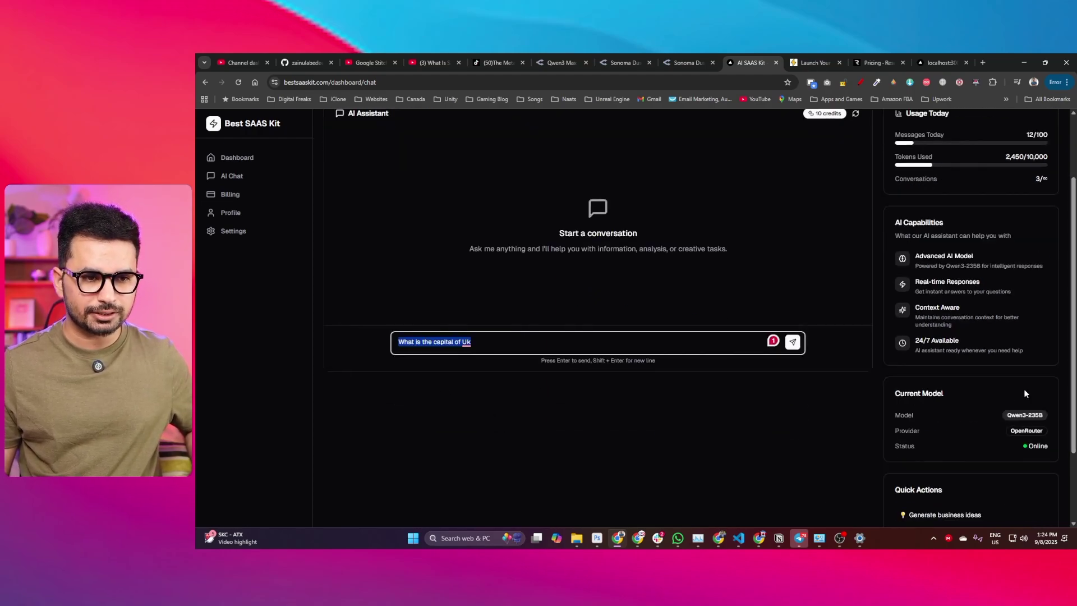
{"action": "double_click", "coordinate": [1042, 412]}
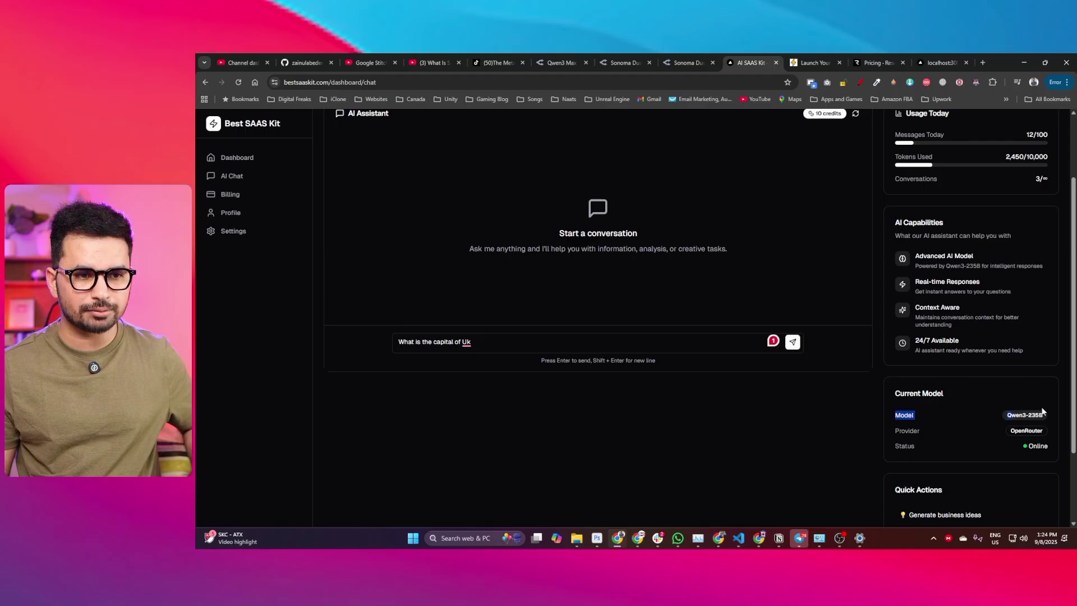
{"action": "left_click", "coordinate": [1036, 414]}
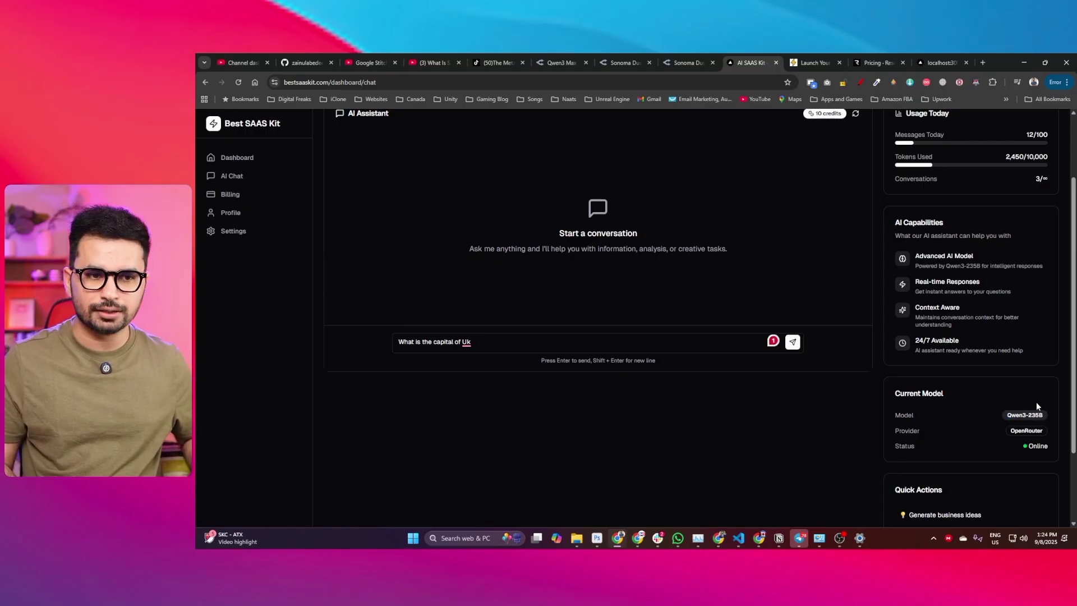
{"action": "scroll", "coordinate": [634, 371], "scroll_direction": "up", "scroll_amount": 1}
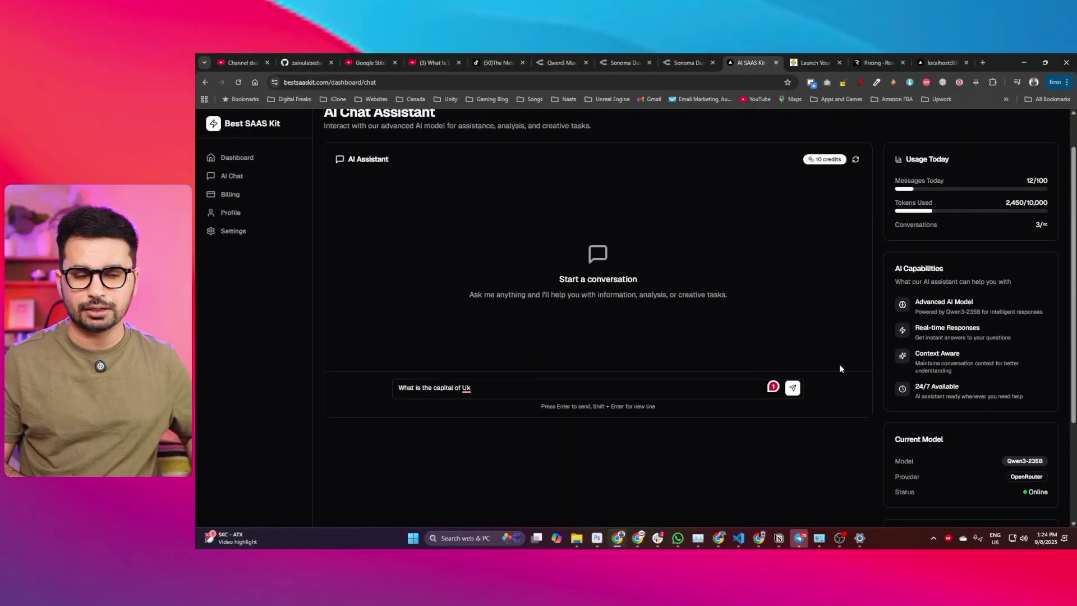
{"action": "left_click", "coordinate": [793, 388]}
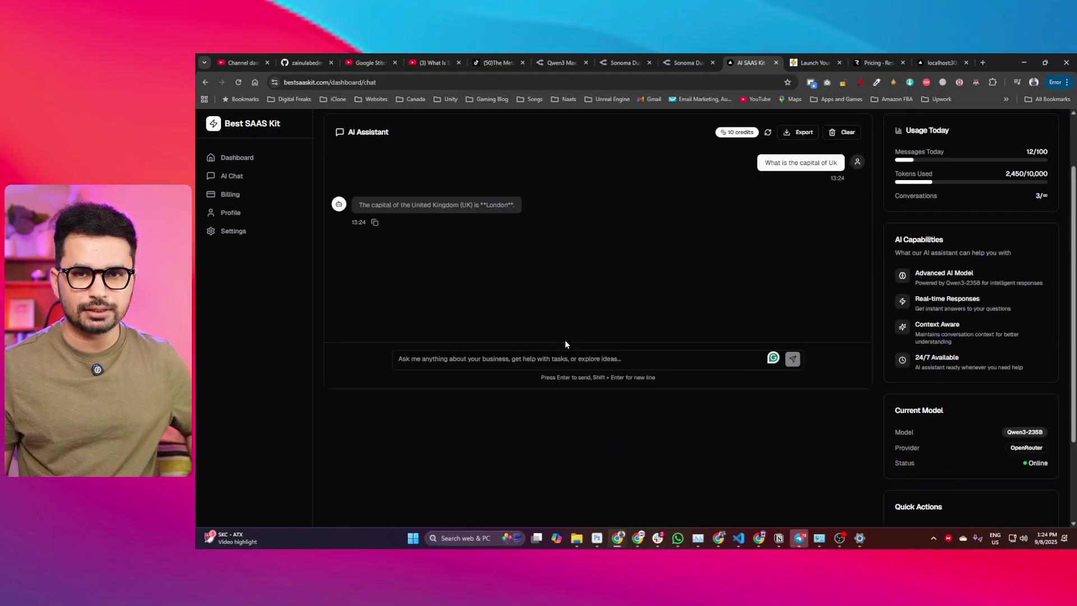
Step: Read the London / United Kingdom reply, then clear the chat conversation
{"action": "left_click_drag", "start_coordinate": [386, 270], "coordinate": [505, 271]}
{"action": "left_click", "coordinate": [477, 275]}
{"action": "left_click_drag", "start_coordinate": [435, 274], "coordinate": [460, 273]}
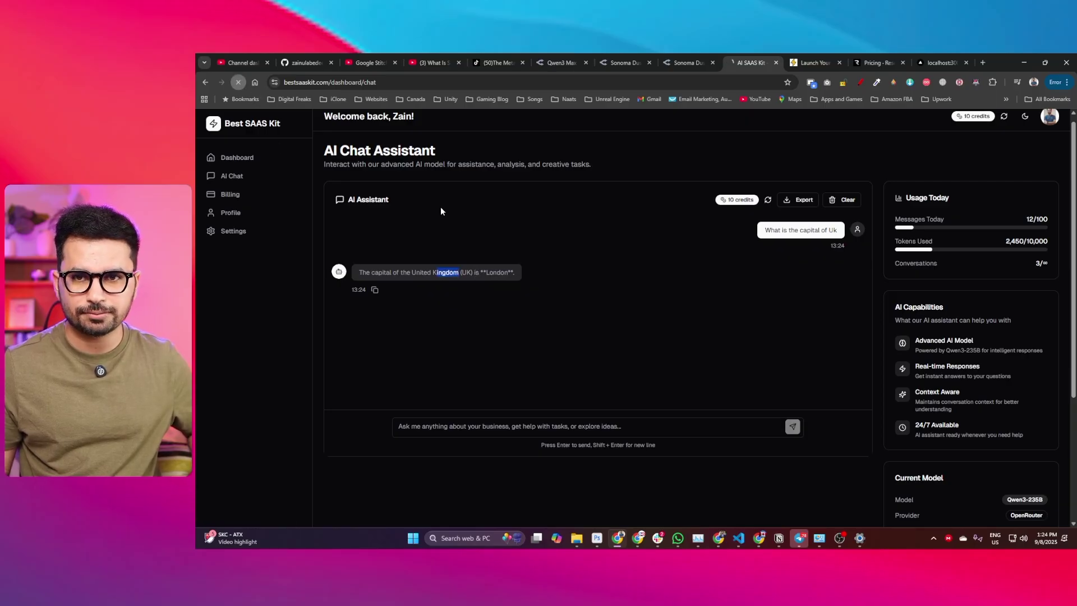
{"action": "left_click", "coordinate": [843, 200]}
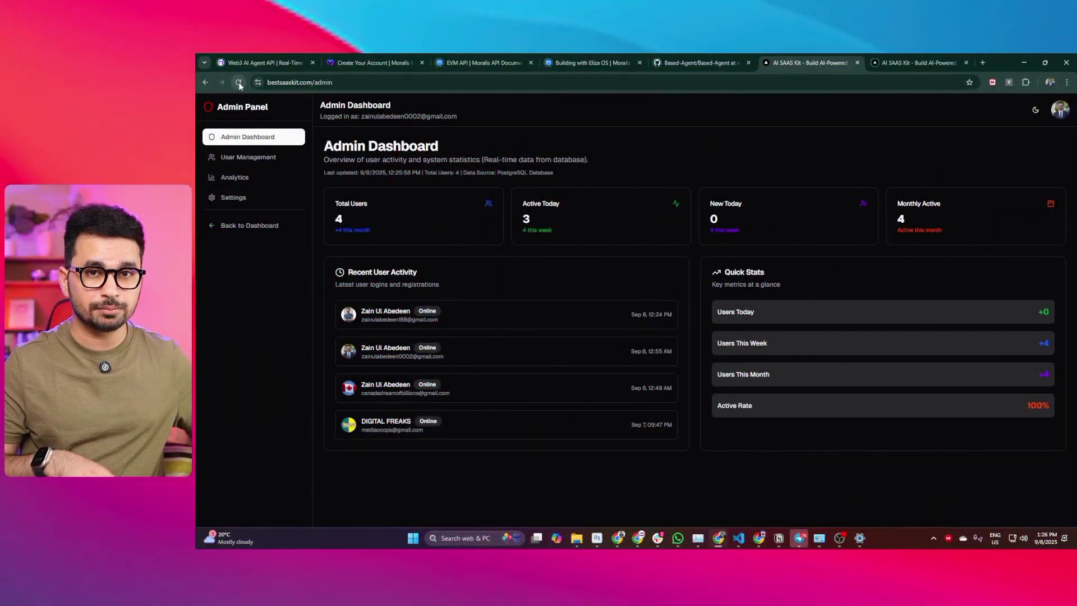
Step: Check which admin account is signed in via the avatar menu
{"action": "left_click", "coordinate": [1061, 110]}
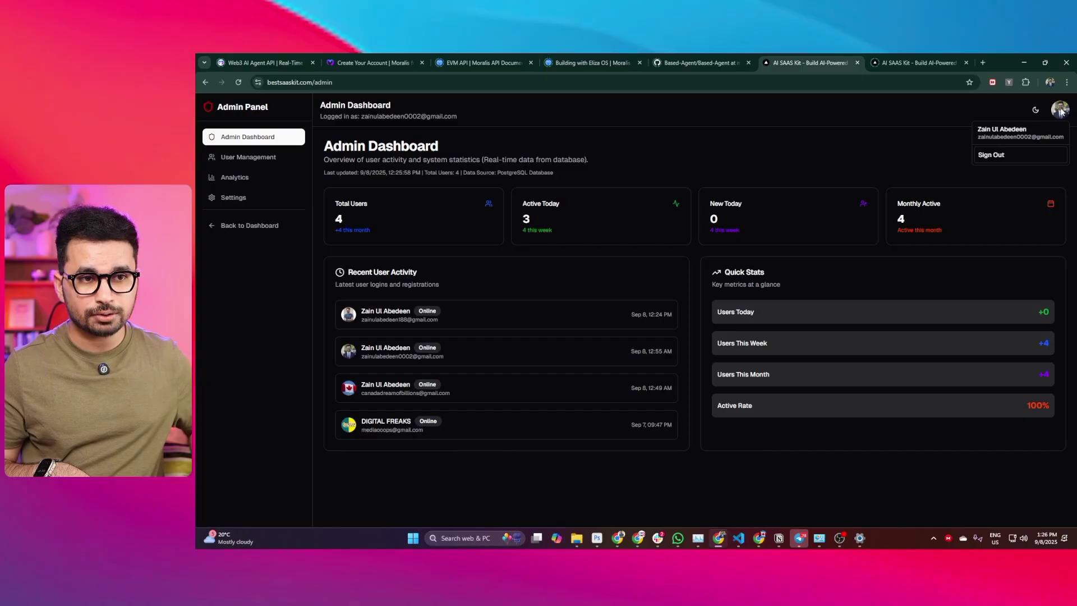
{"action": "left_click_drag", "start_coordinate": [979, 136], "coordinate": [1062, 137]}
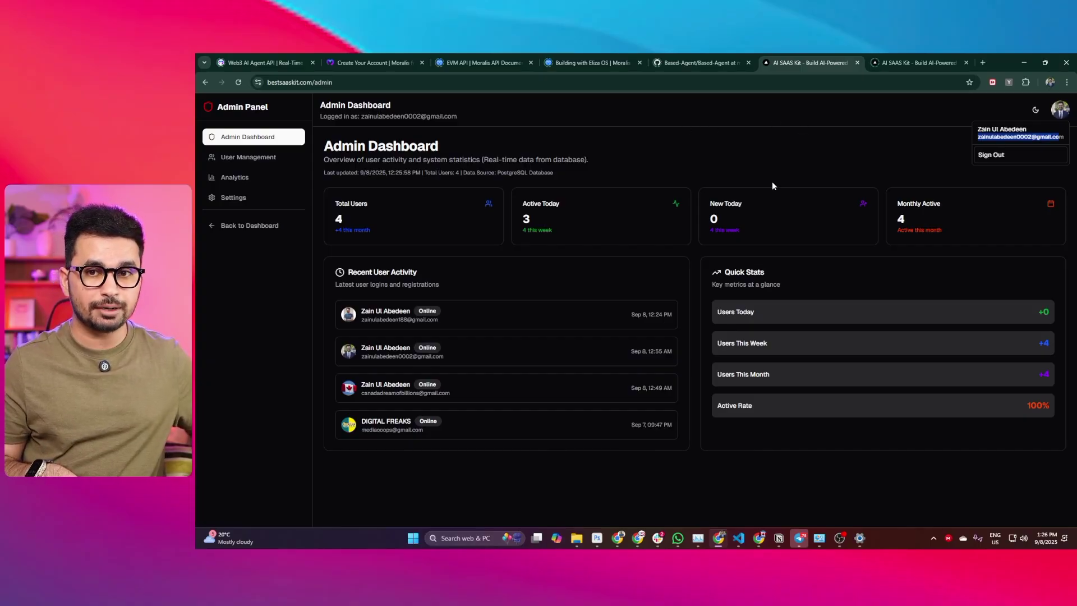
{"action": "left_click", "coordinate": [502, 141]}
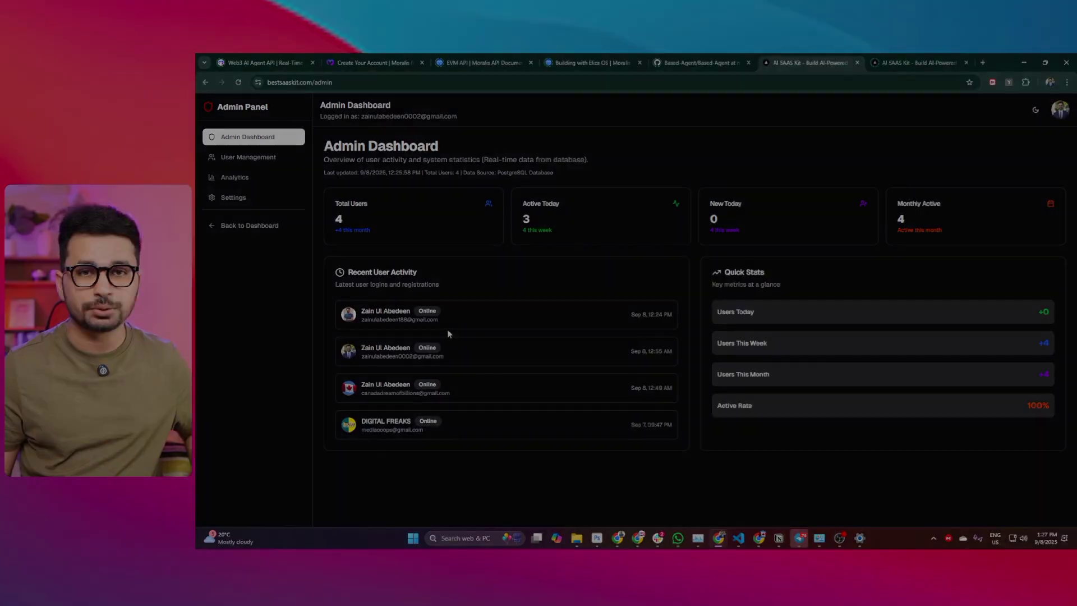
Step: Inspect the login dates in the Recent User Activity rows
{"action": "left_click_drag", "start_coordinate": [630, 315], "coordinate": [656, 352]}
{"action": "left_click", "coordinate": [627, 354]}
{"action": "left_click", "coordinate": [621, 389]}
{"action": "left_click_drag", "start_coordinate": [621, 389], "coordinate": [651, 388]}
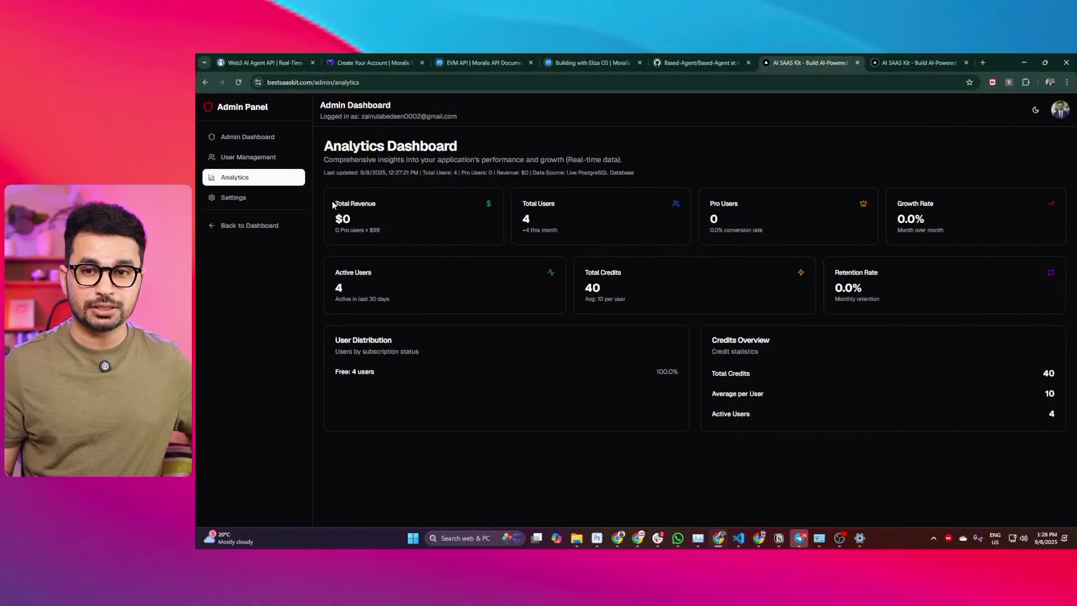
Step: Review the Total Revenue, Total Users, Pro Users, Growth Rate and Total Credits cards, then open User Management
{"action": "left_click_drag", "start_coordinate": [332, 205], "coordinate": [359, 224]}
{"action": "left_click_drag", "start_coordinate": [522, 204], "coordinate": [554, 203]}
{"action": "left_click_drag", "start_coordinate": [716, 204], "coordinate": [727, 203]}
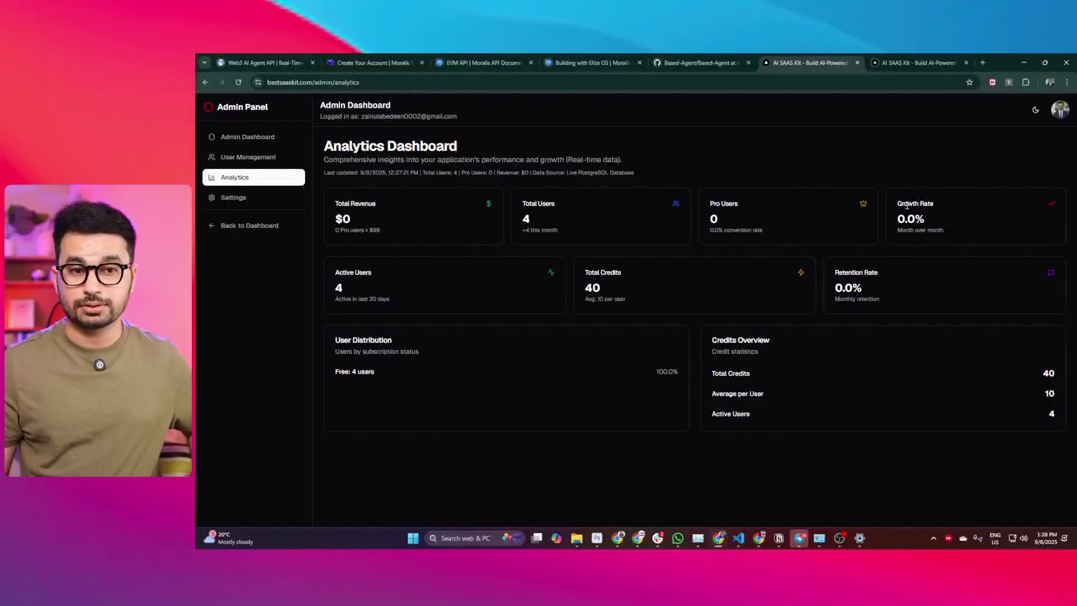
{"action": "left_click_drag", "start_coordinate": [925, 204], "coordinate": [906, 204]}
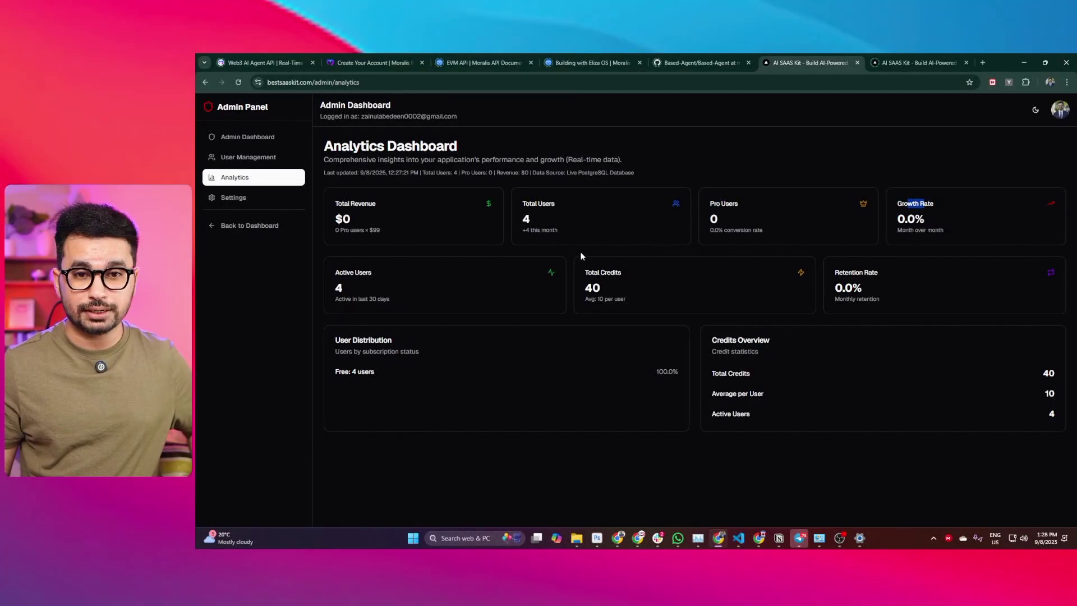
{"action": "left_click_drag", "start_coordinate": [591, 273], "coordinate": [624, 269]}
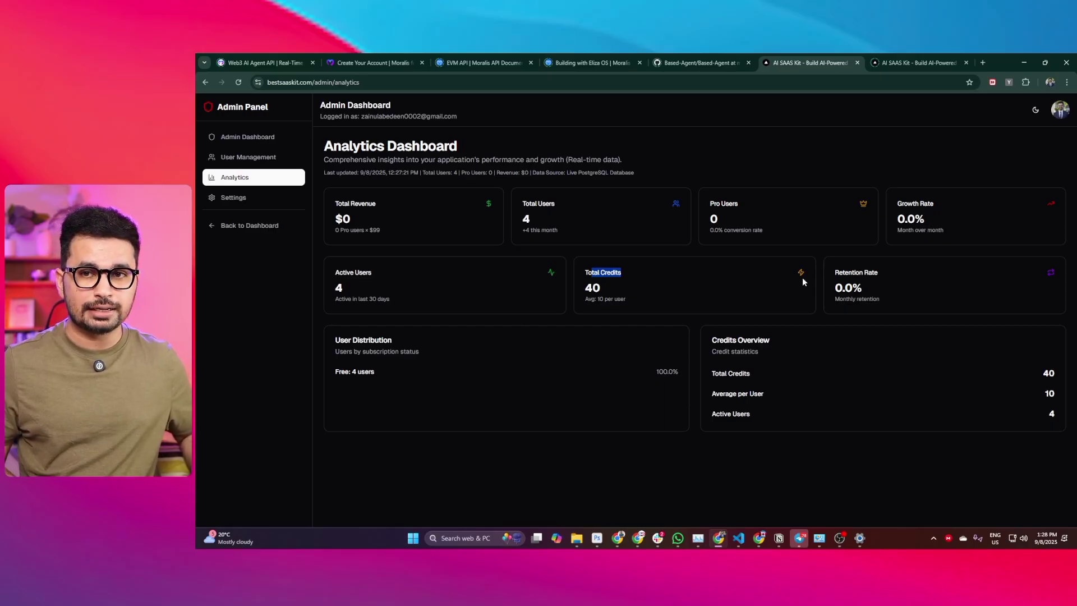
{"action": "left_click", "coordinate": [249, 157]}
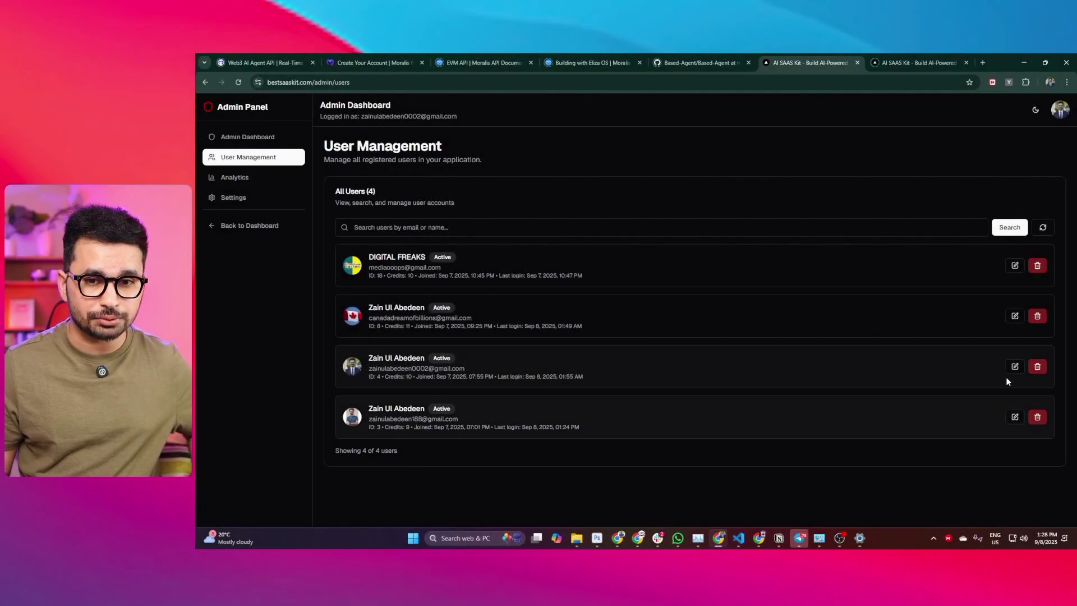
Step: Open Manage Credits for the last user and note their current balance of 9 credits
{"action": "left_click", "coordinate": [1015, 417]}
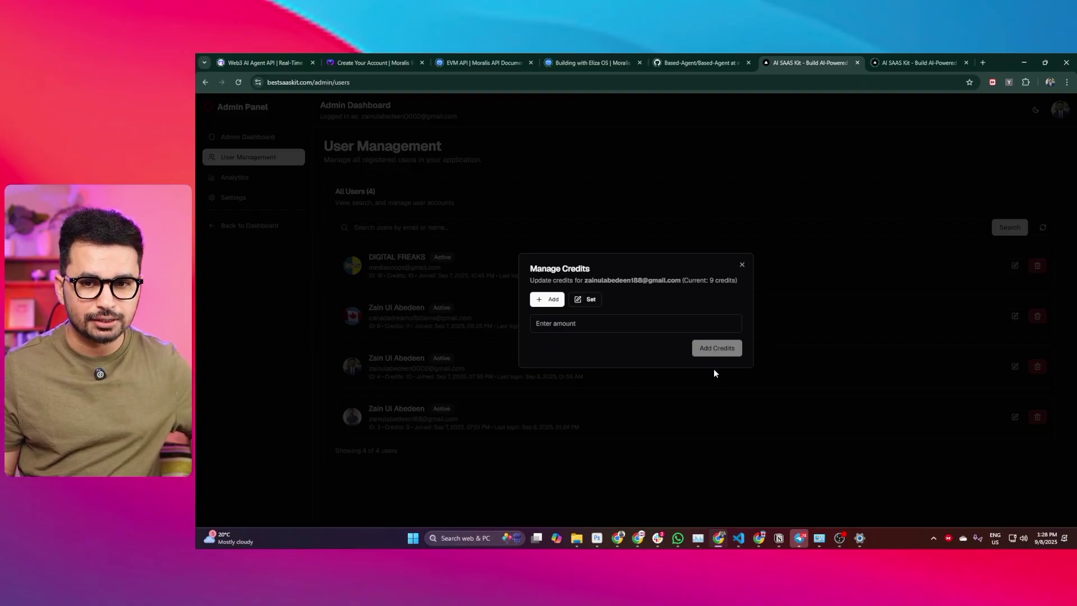
{"action": "left_click", "coordinate": [741, 265]}
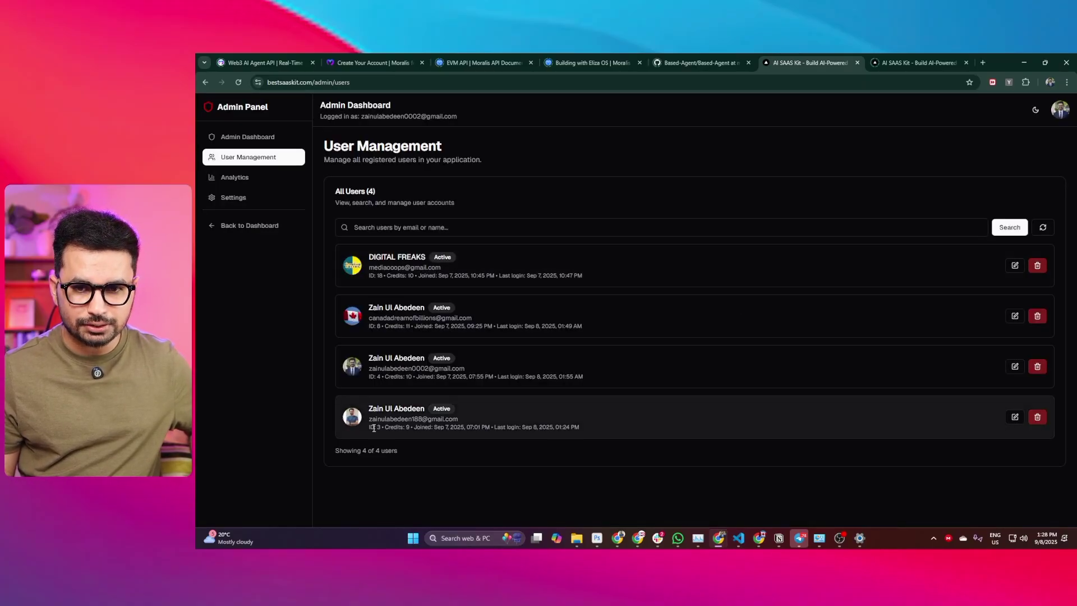
{"action": "left_click_drag", "start_coordinate": [382, 428], "coordinate": [405, 428]}
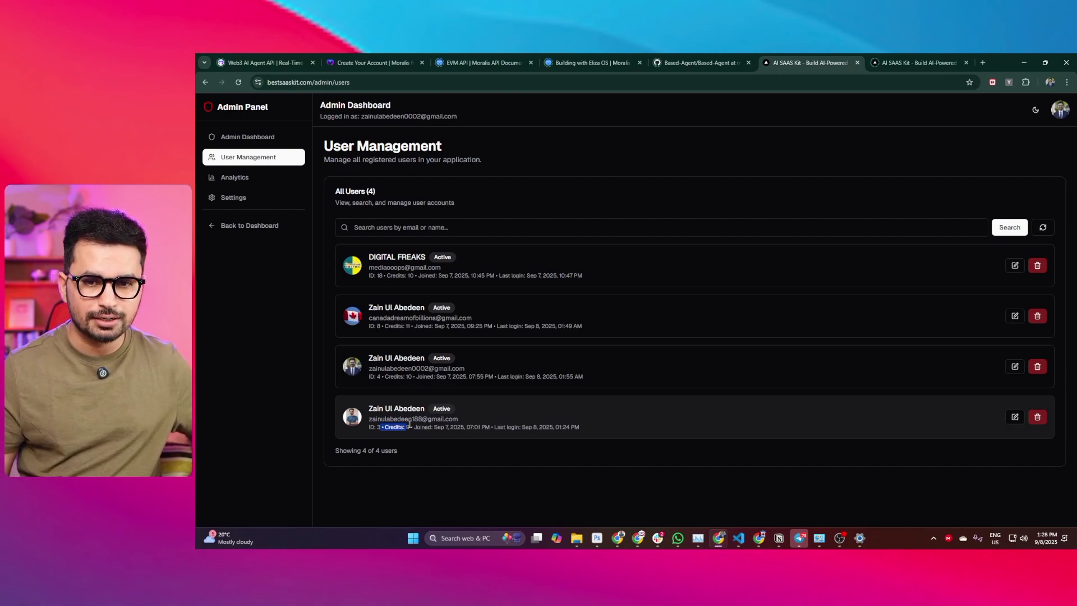
{"action": "left_click_drag", "start_coordinate": [399, 428], "coordinate": [411, 426]}
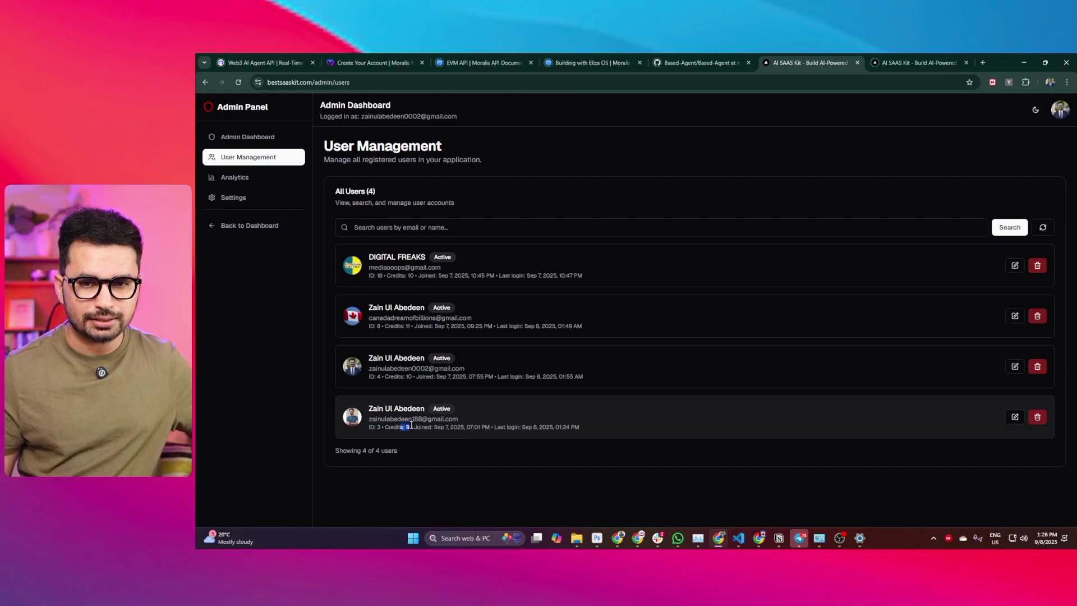
Step: Add 50 credits to the last user, raising their balance to 59
{"action": "left_click", "coordinate": [1015, 417]}
{"action": "left_click", "coordinate": [562, 324]}
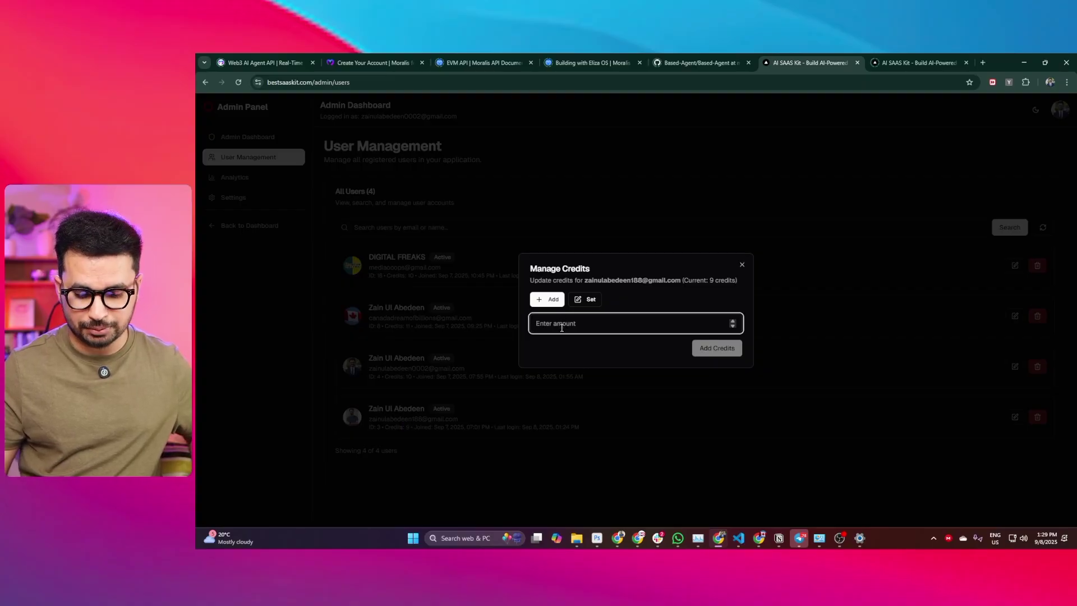
{"action": "type", "text": "50"}
{"action": "left_click", "coordinate": [717, 348]}
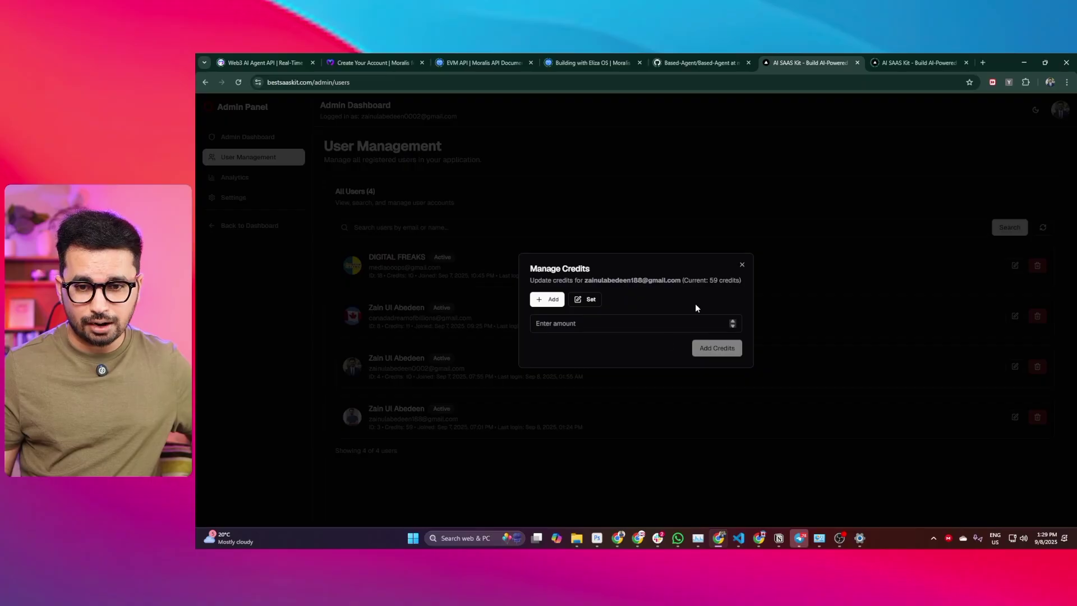
{"action": "left_click", "coordinate": [740, 266]}
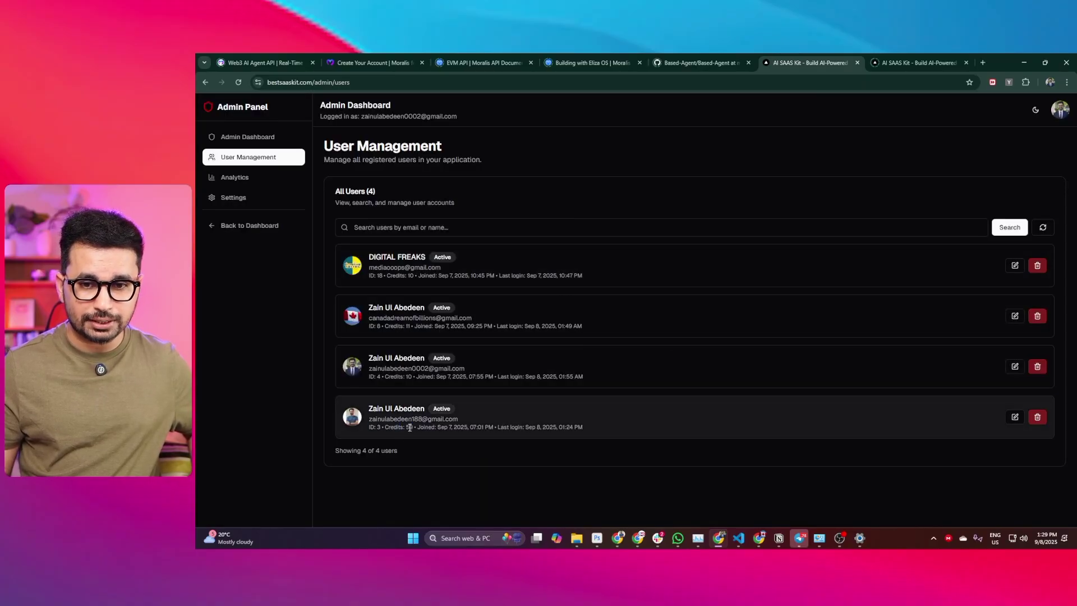
{"action": "left_click_drag", "start_coordinate": [410, 424], "coordinate": [422, 419]}
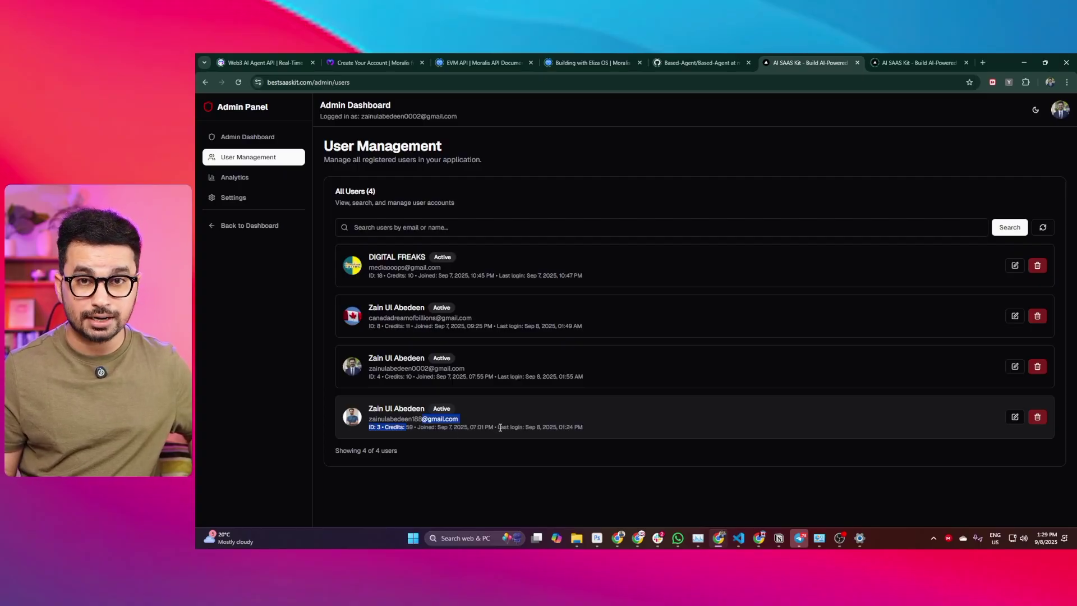
Step: Reload the user's AI Chat page to confirm 59 credits, comparing with the admin window
{"action": "left_click", "coordinate": [649, 503]}
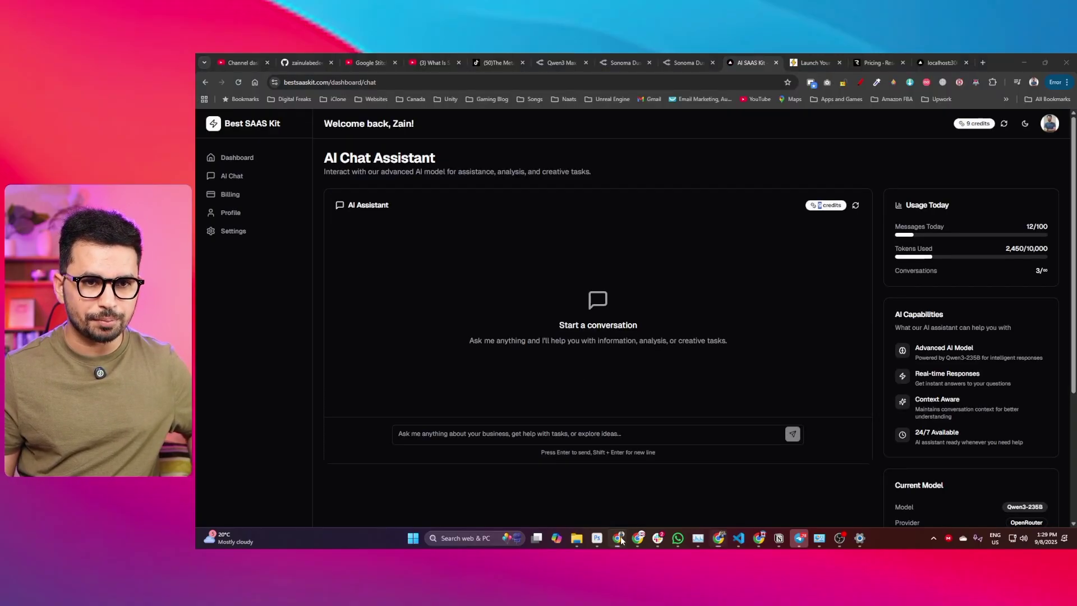
{"action": "left_click", "coordinate": [240, 82]}
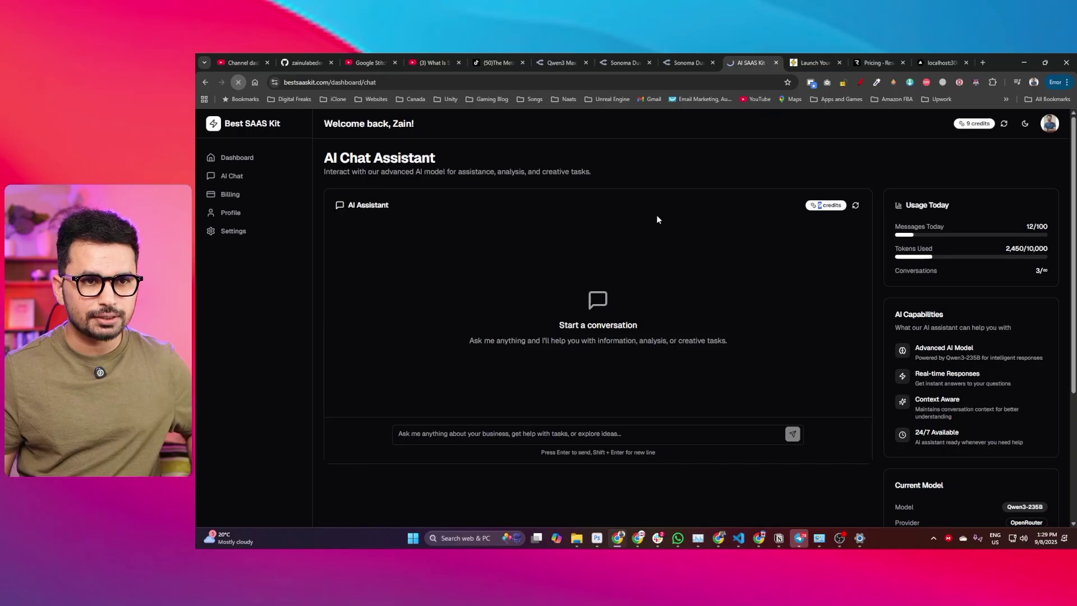
{"action": "double_click", "coordinate": [969, 123]}
{"action": "key", "text": "alt+Tab"}
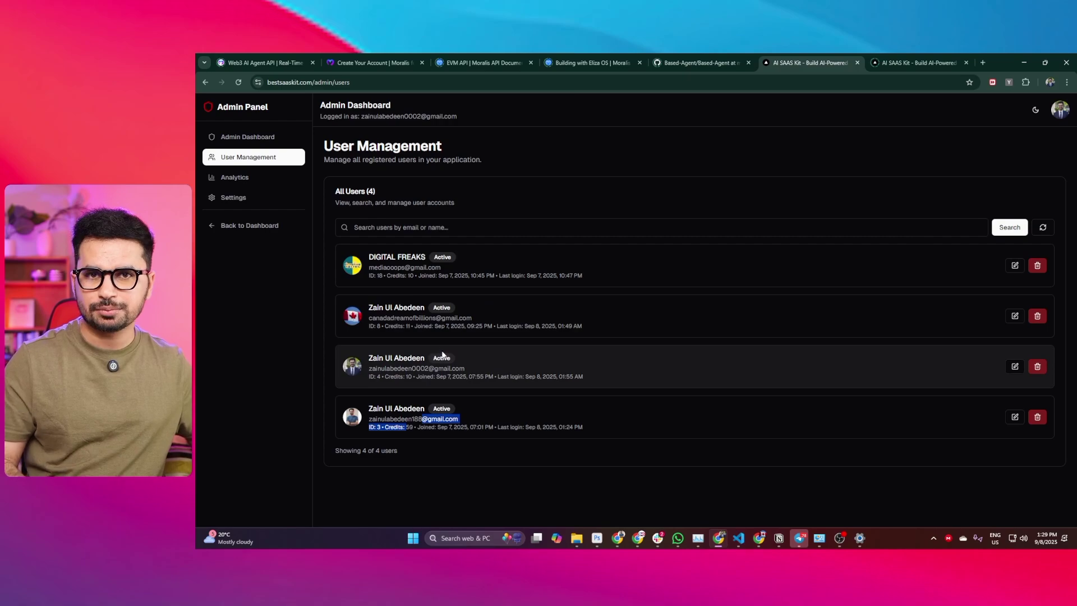
{"action": "key", "text": "alt+Tab"}
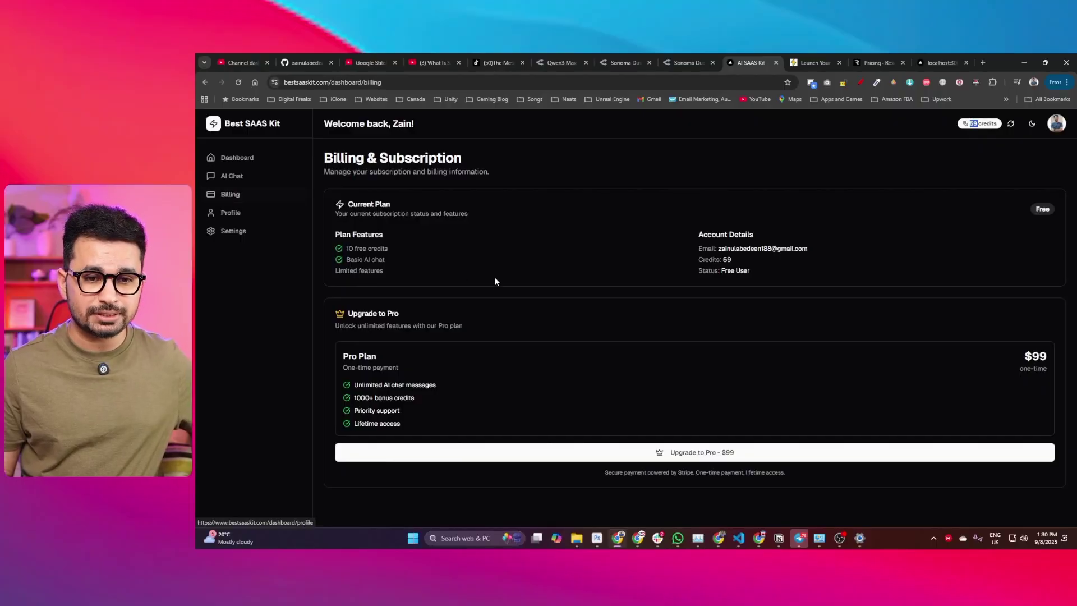
Step: Start the $99 Pro upgrade checkout, then load bestsaaskit.com/docs
{"action": "left_click", "coordinate": [665, 450]}
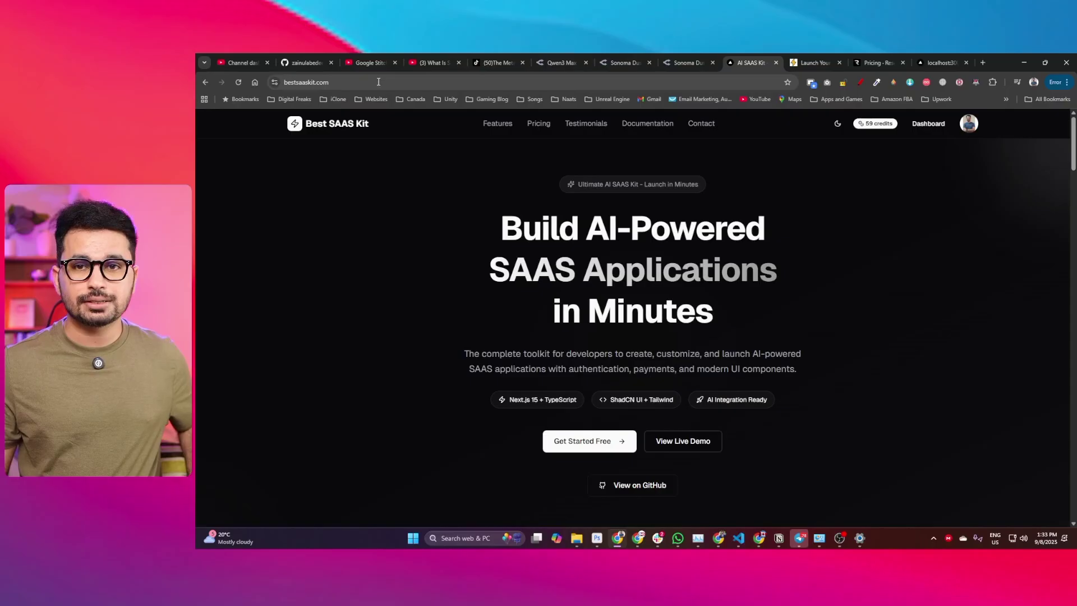
{"action": "left_click", "coordinate": [384, 85]}
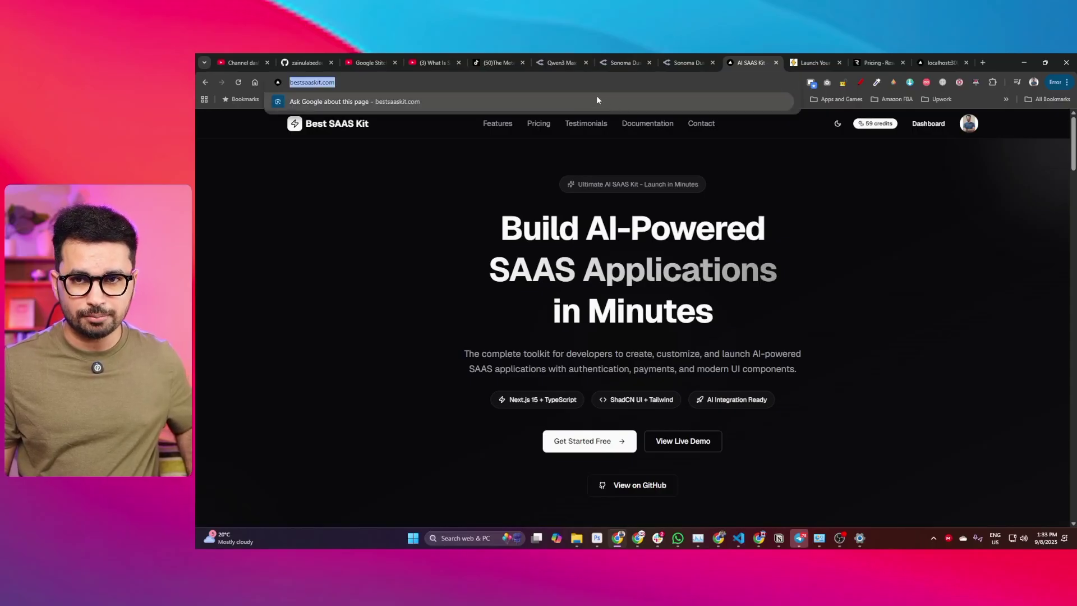
{"action": "type", "text": "//www."}
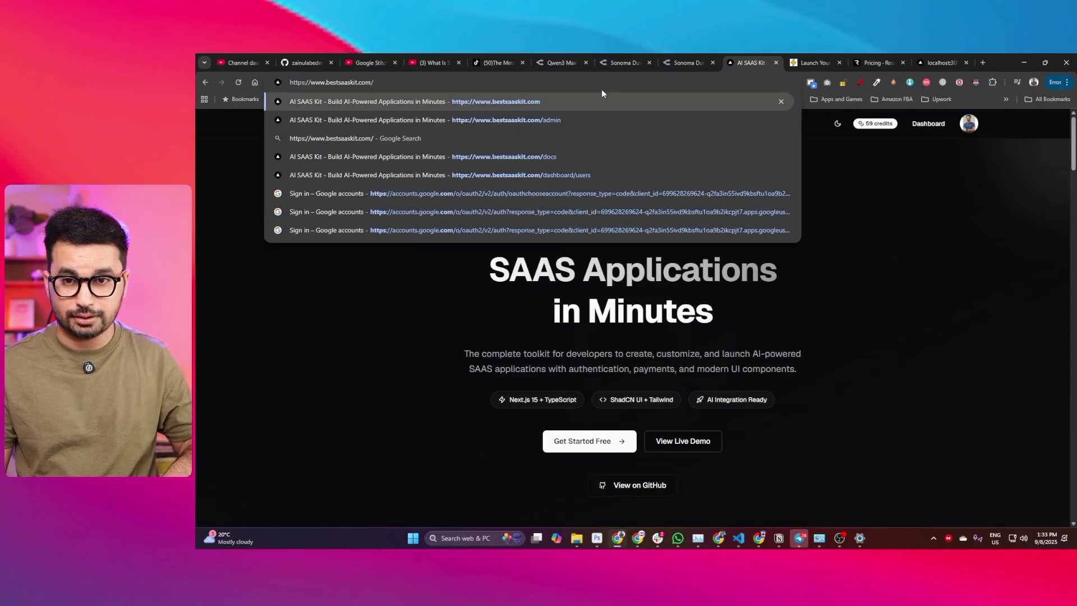
{"action": "type", "text": "docs"}
{"action": "key", "text": "Return"}
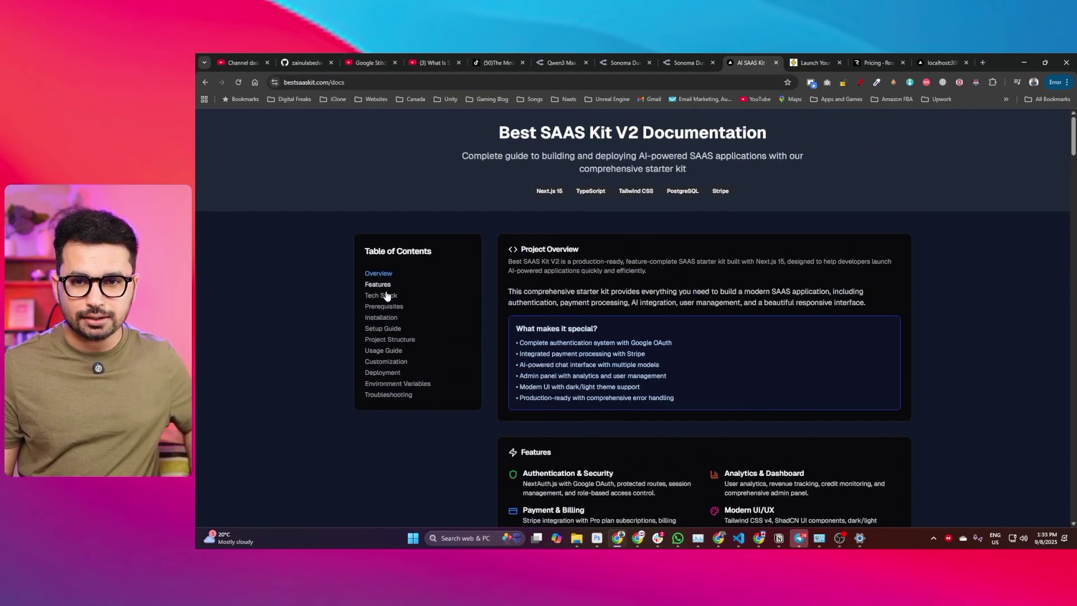
Step: Browse the docs' Features, Project Overview and Prerequisites sections
{"action": "left_click", "coordinate": [379, 289]}
{"action": "scroll", "coordinate": [393, 223], "scroll_direction": "up", "scroll_amount": 2}
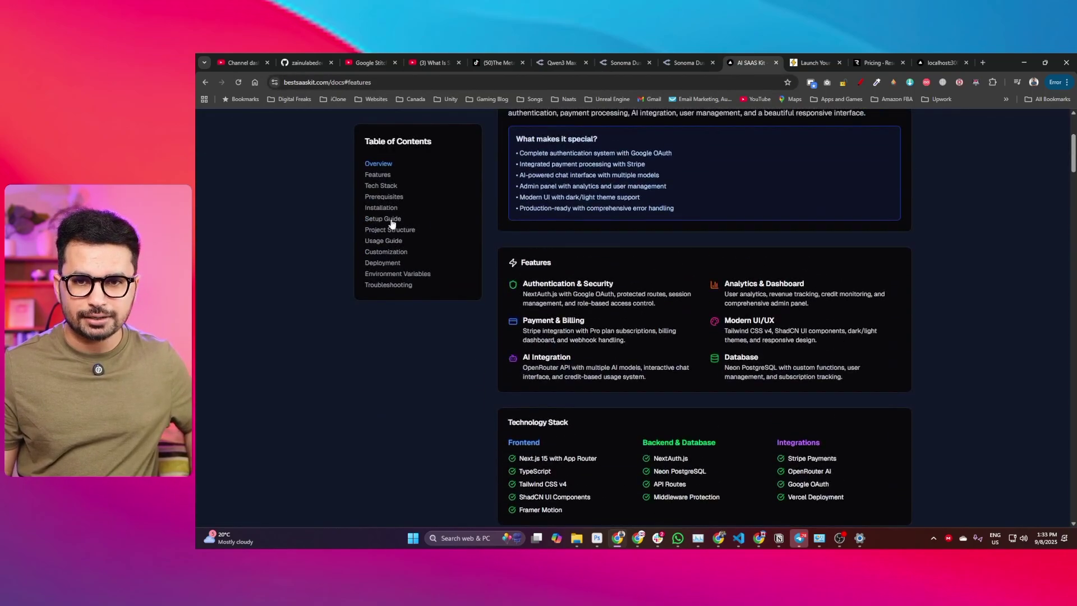
{"action": "left_click", "coordinate": [380, 163]}
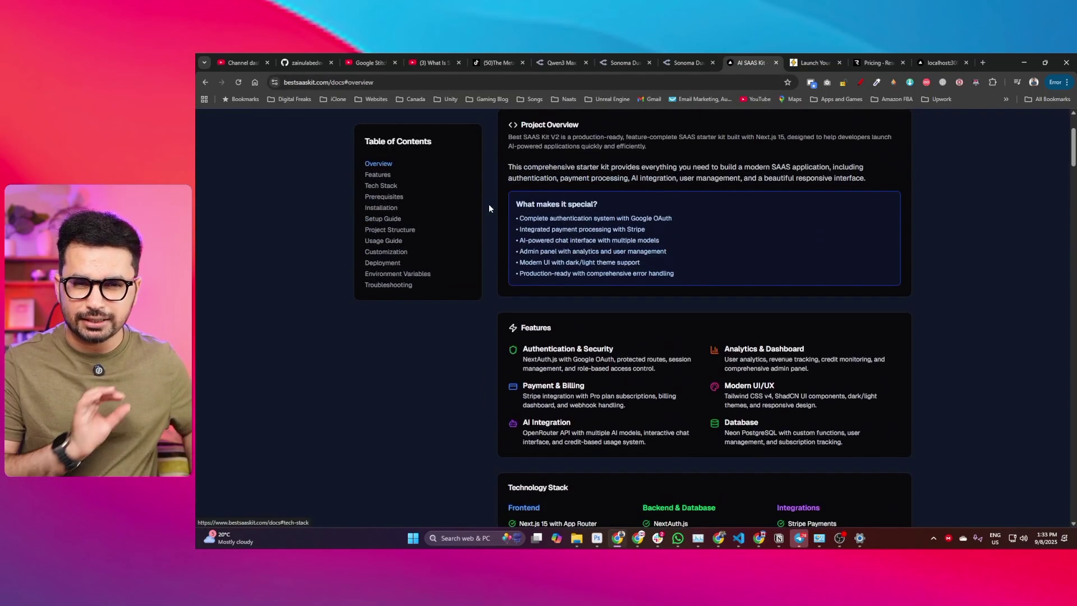
{"action": "left_click", "coordinate": [374, 185]}
{"action": "left_click_drag", "start_coordinate": [506, 172], "coordinate": [643, 221]}
{"action": "left_click", "coordinate": [643, 221]}
Step: Review the Installation npm commands and the Detailed Setup Guide
{"action": "left_click", "coordinate": [381, 208]}
{"action": "left_click_drag", "start_coordinate": [508, 241], "coordinate": [598, 302]}
{"action": "left_click", "coordinate": [396, 219]}
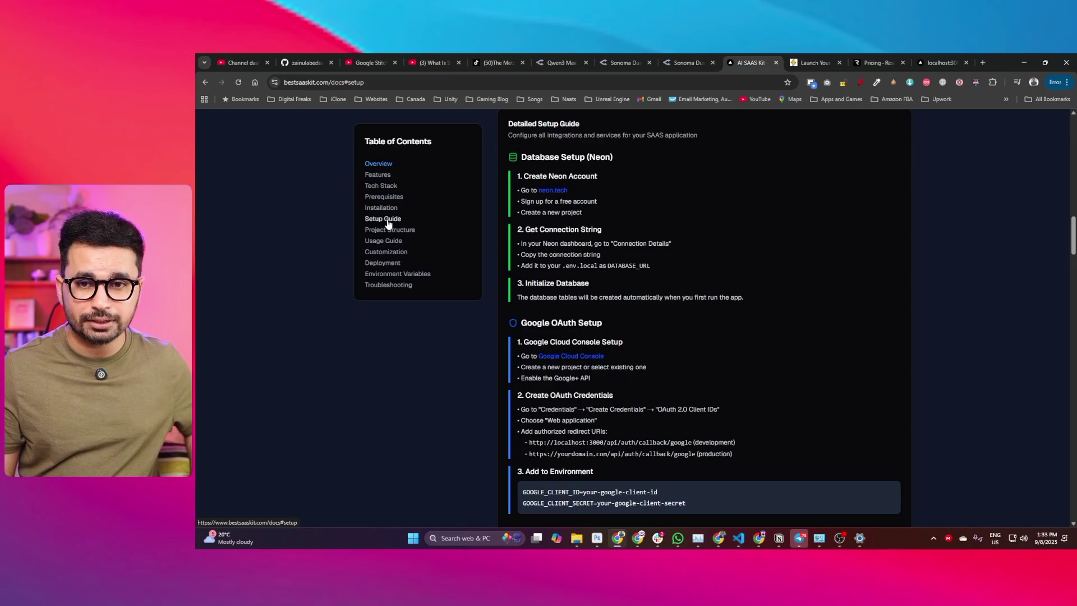
{"action": "scroll", "coordinate": [632, 251], "scroll_direction": "up", "scroll_amount": 8}
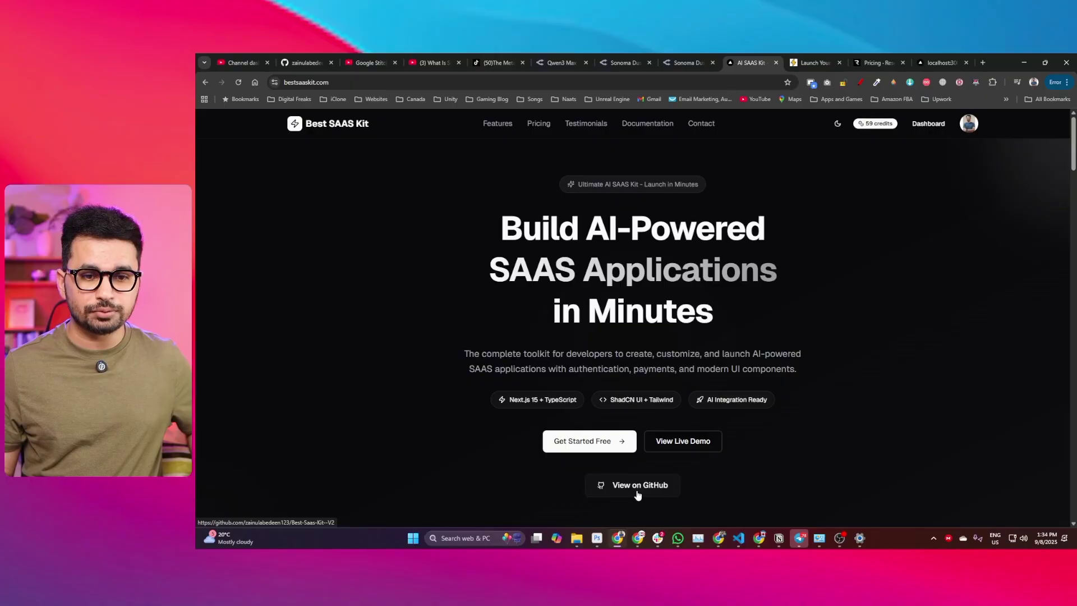
Step: Open the Best-Saas-Kit--V2 GitHub repository, scroll its README, and show the HTTPS clone options
{"action": "left_click", "coordinate": [637, 493]}
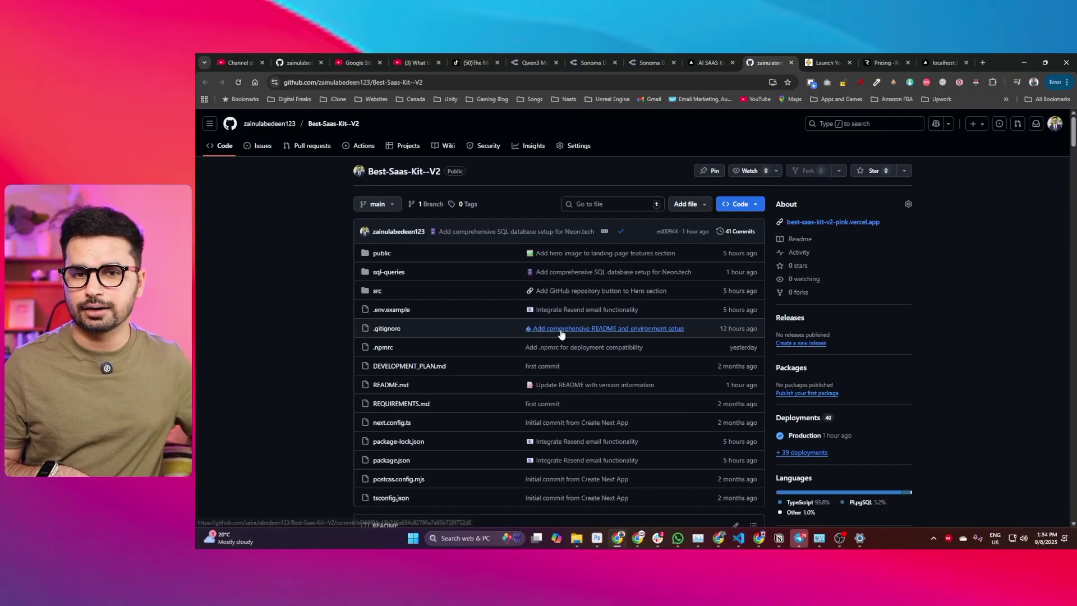
{"action": "scroll", "coordinate": [674, 345], "scroll_direction": "down", "scroll_amount": 10}
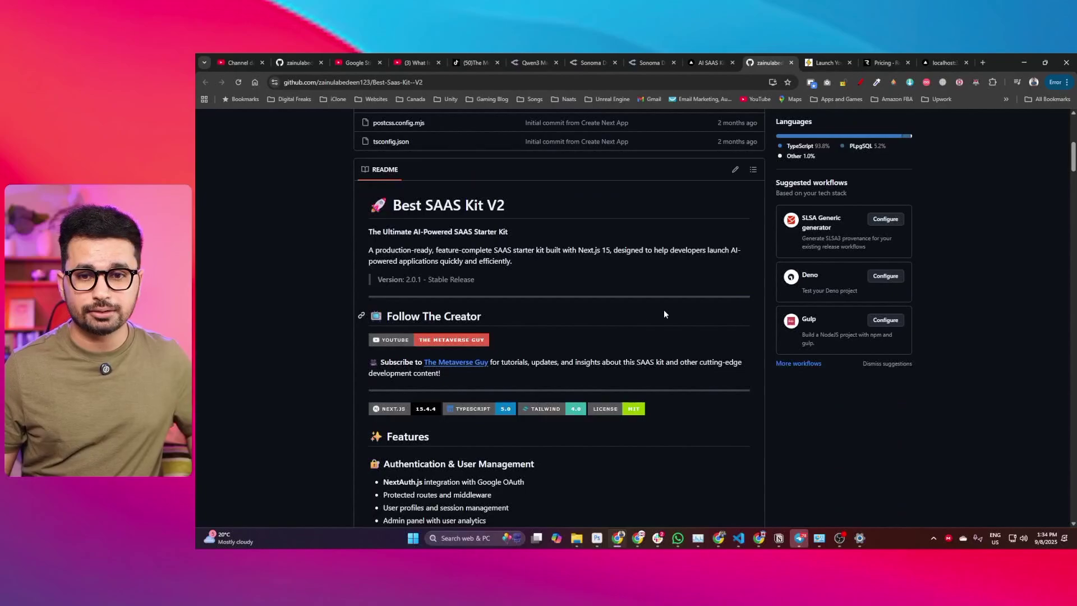
{"action": "scroll", "coordinate": [488, 307], "scroll_direction": "down", "scroll_amount": 15}
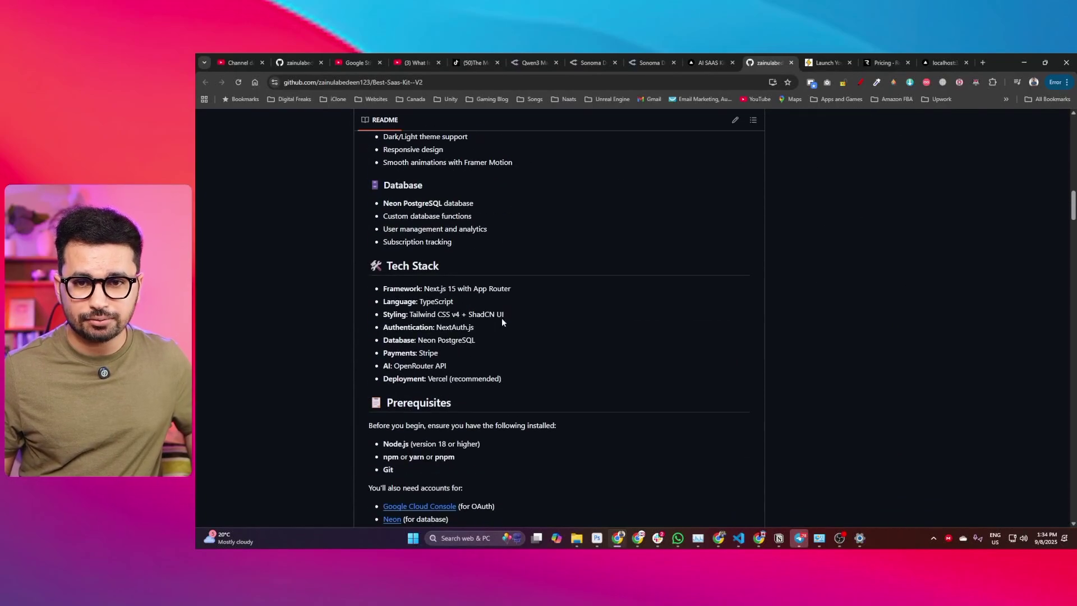
{"action": "scroll", "coordinate": [487, 316], "scroll_direction": "down", "scroll_amount": 20}
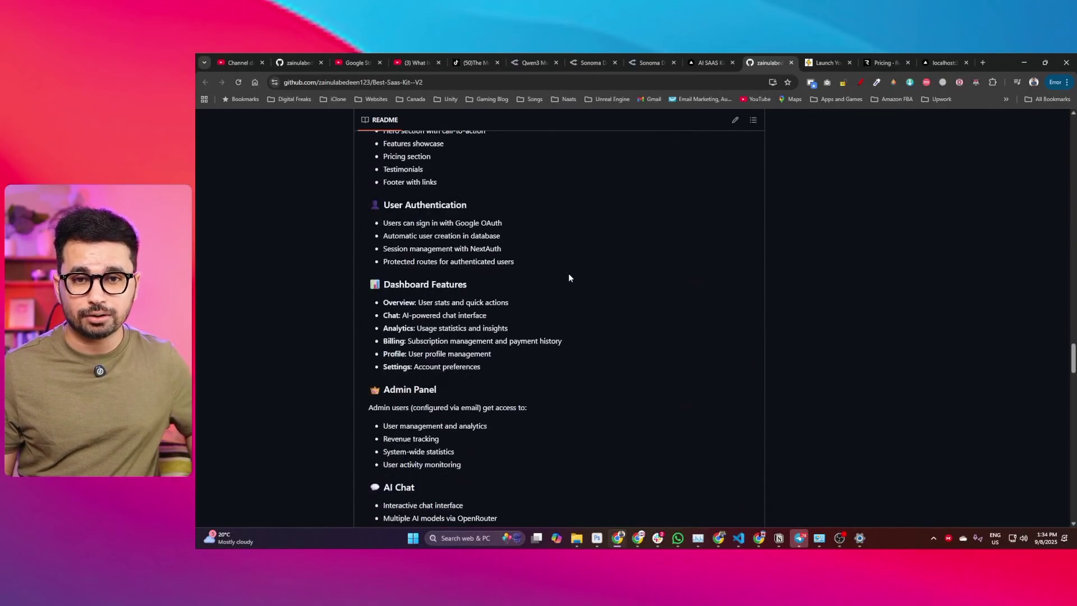
{"action": "scroll", "coordinate": [584, 327], "scroll_direction": "down", "scroll_amount": 20}
{"action": "scroll", "coordinate": [695, 193], "scroll_direction": "up", "scroll_amount": 20}
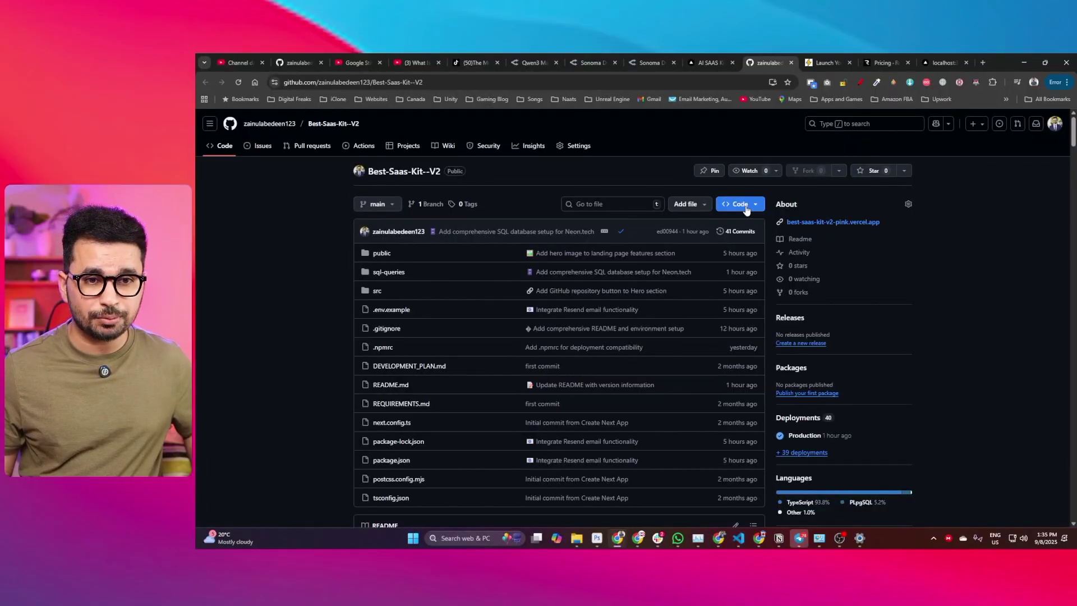
{"action": "left_click", "coordinate": [741, 205]}
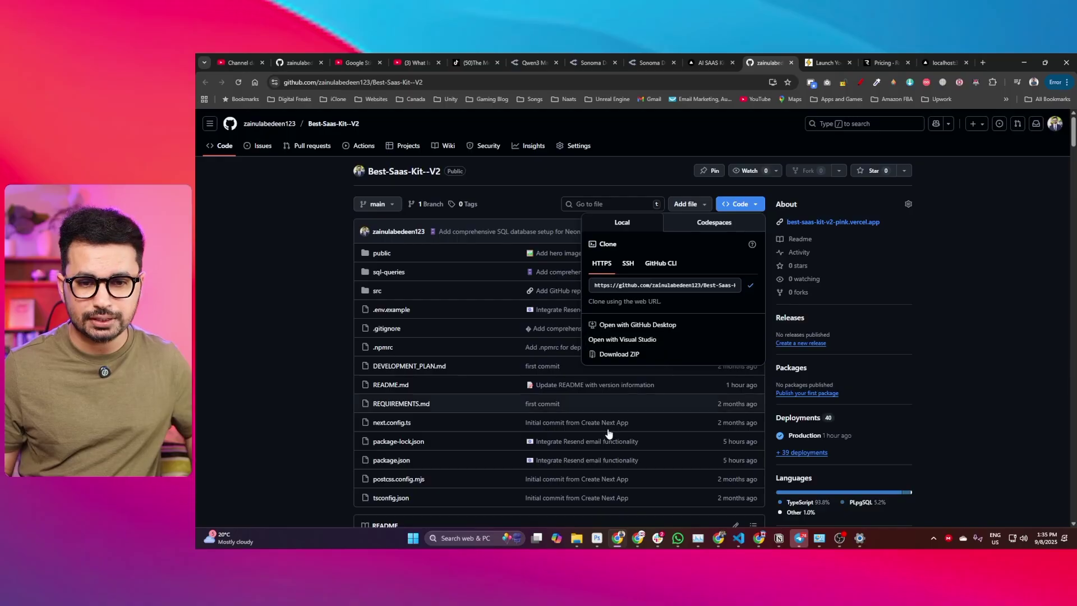
{"action": "mouse_move", "coordinate": [579, 534]}
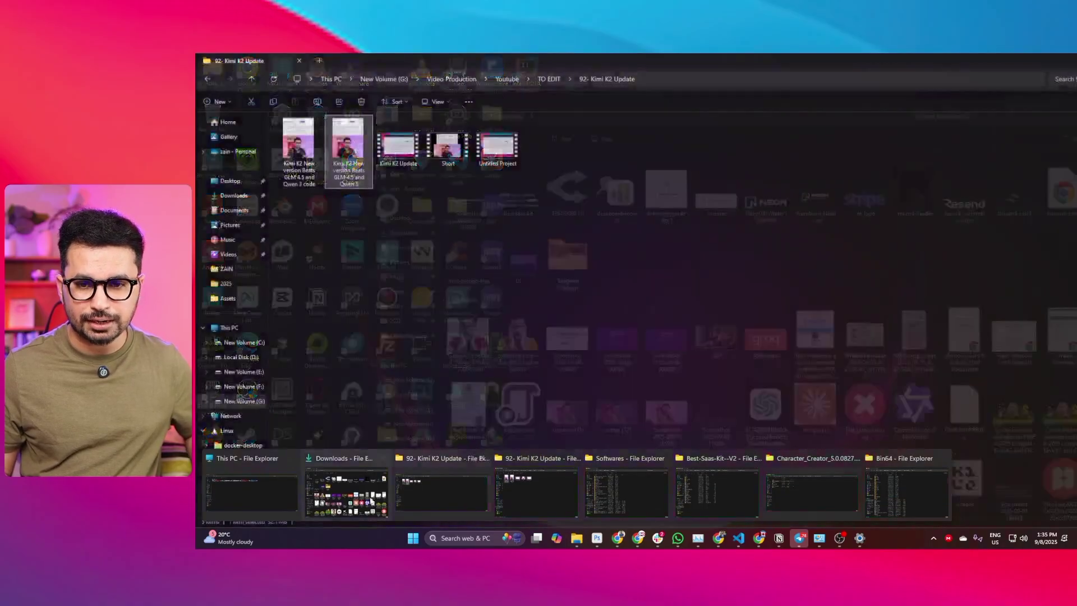
Step: Run git clone with the copied URL in PowerShell inside BEST SAAS KIT TEST
{"action": "left_click", "coordinate": [241, 480]}
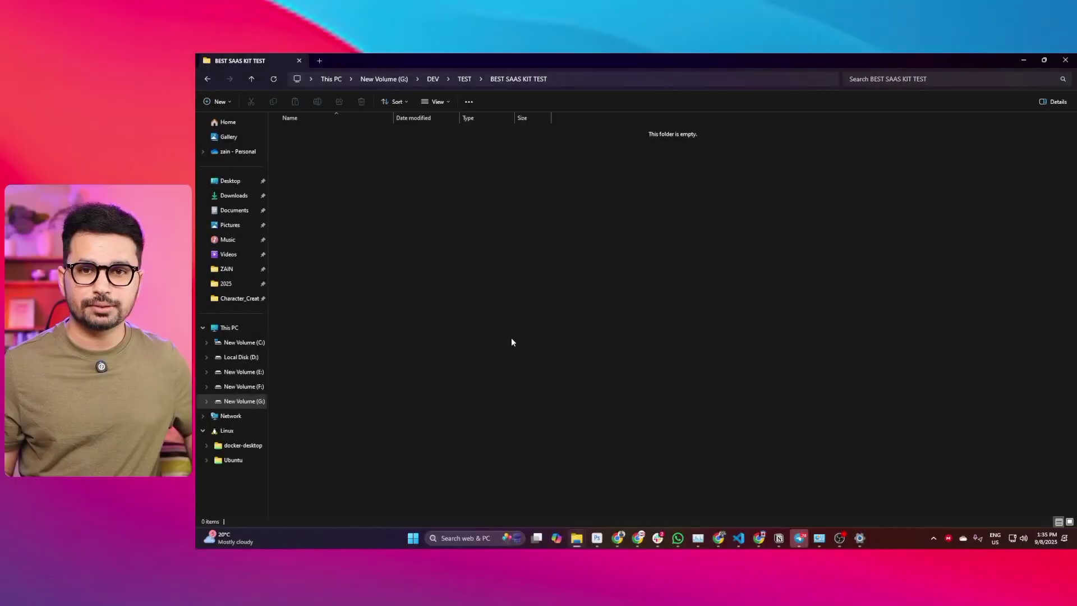
{"action": "right_click", "coordinate": [559, 208]}
{"action": "left_click", "coordinate": [606, 311]}
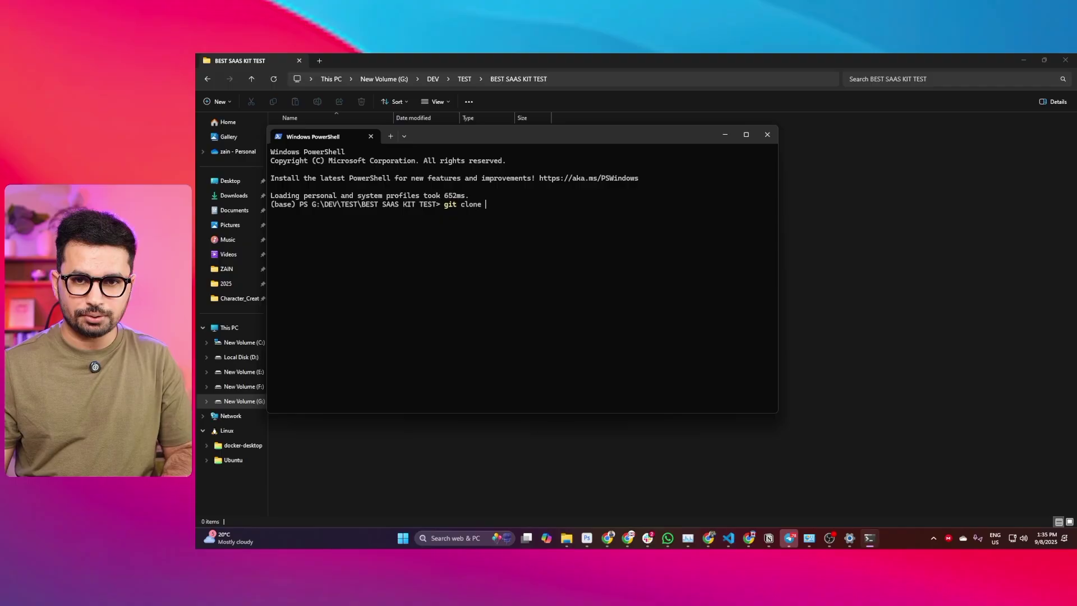
{"action": "type", "text": "git clone"}
{"action": "key", "text": "ctrl+v"}
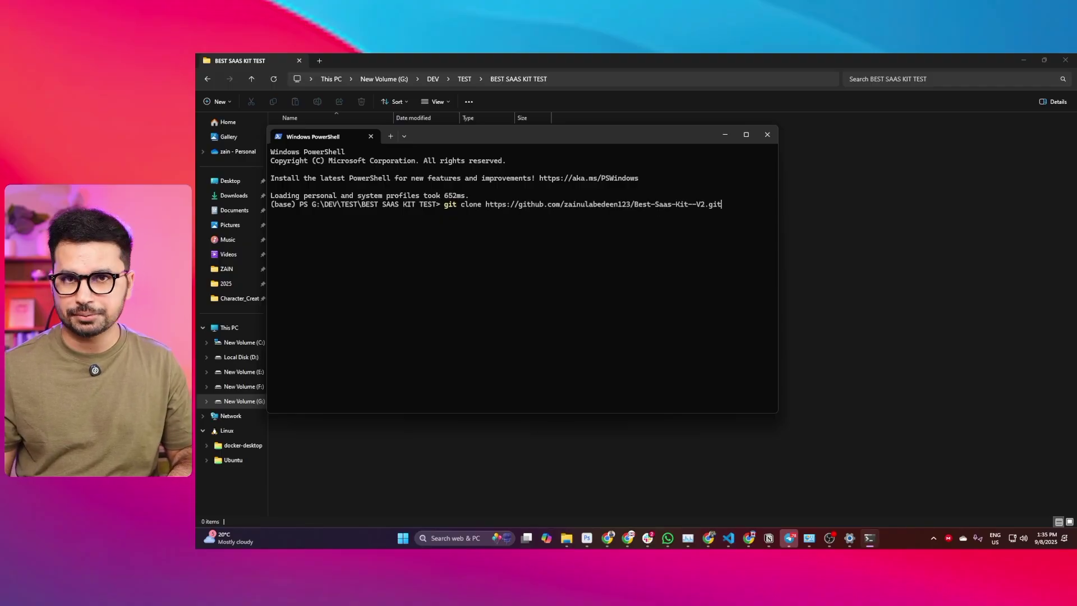
{"action": "key", "text": "Return"}
Step: Open the cloned Best-Saas-Kit--V2 folder to view its contents
{"action": "mouse_move", "coordinate": [501, 133]}
{"action": "left_mouse_down"}
{"action": "mouse_move", "coordinate": [554, 218]}
{"action": "mouse_move", "coordinate": [743, 193]}
{"action": "left_mouse_up"}
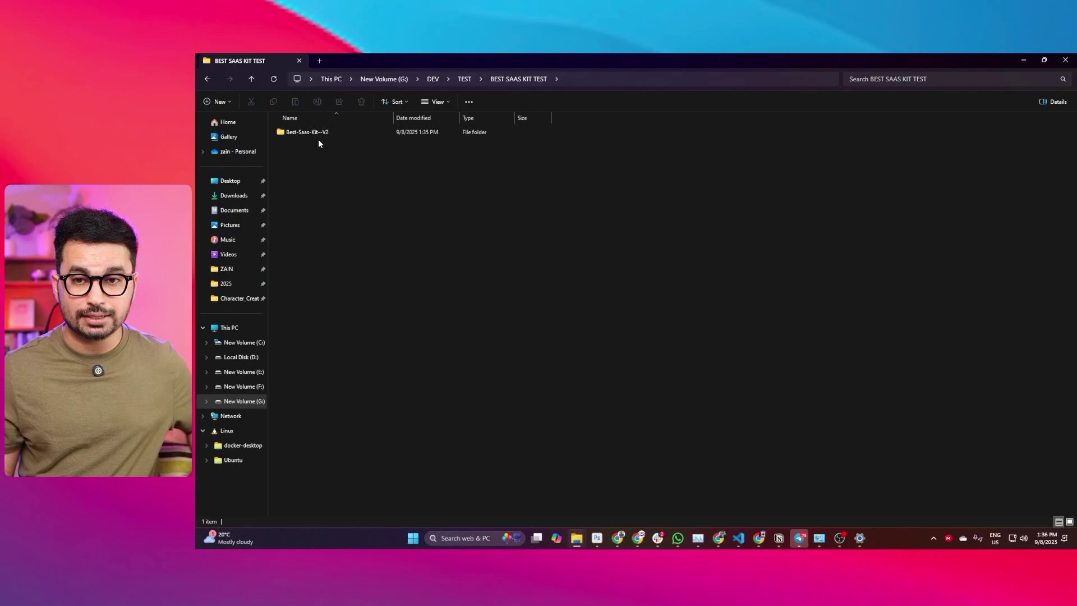
{"action": "double_click", "coordinate": [323, 133]}
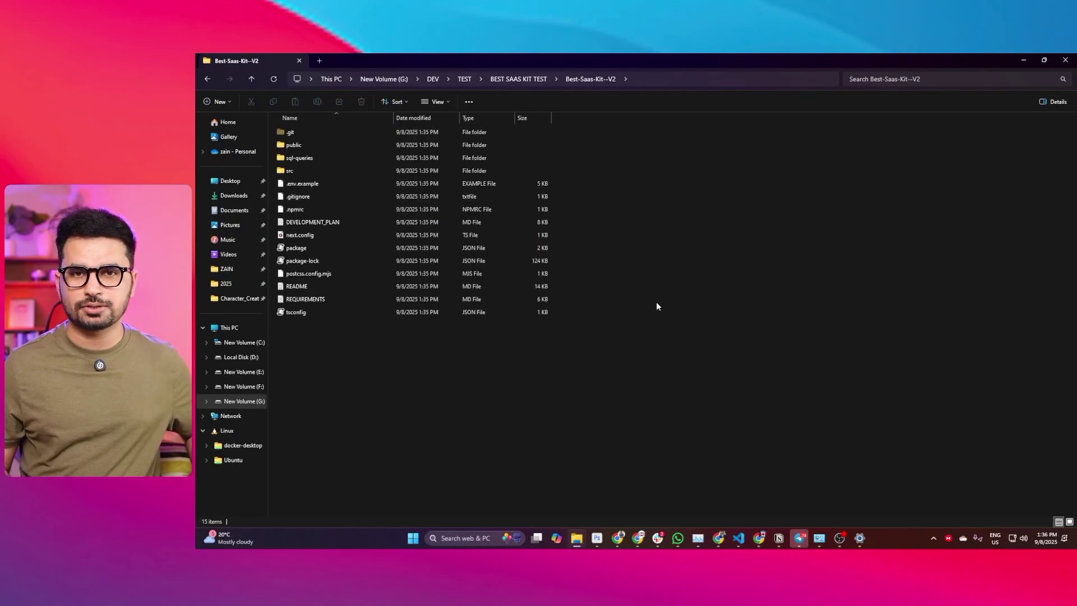
{"action": "right_click", "coordinate": [471, 350]}
{"action": "left_click", "coordinate": [782, 399]}
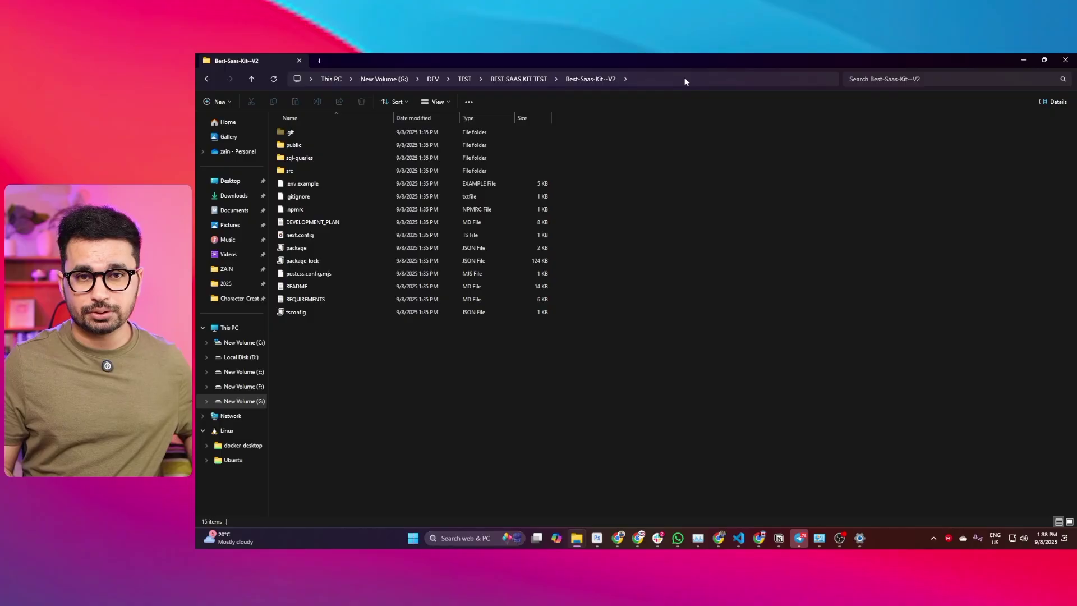
Step: Open Best-Saas-Kit--V2 as the workspace in a new VS Code window using its pasted path
{"action": "left_click", "coordinate": [684, 81]}
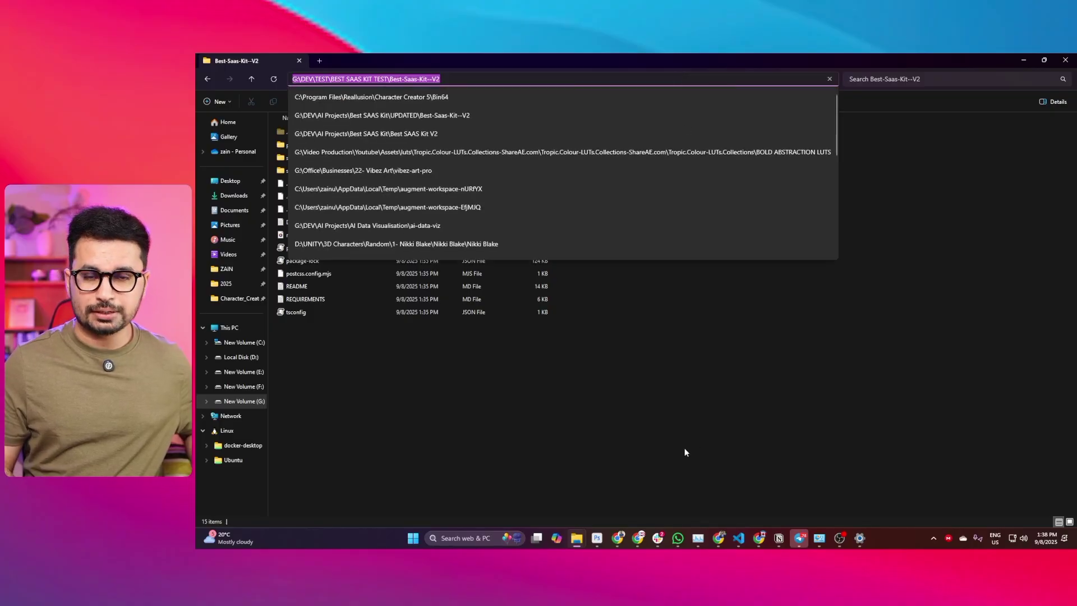
{"action": "left_click", "coordinate": [654, 423]}
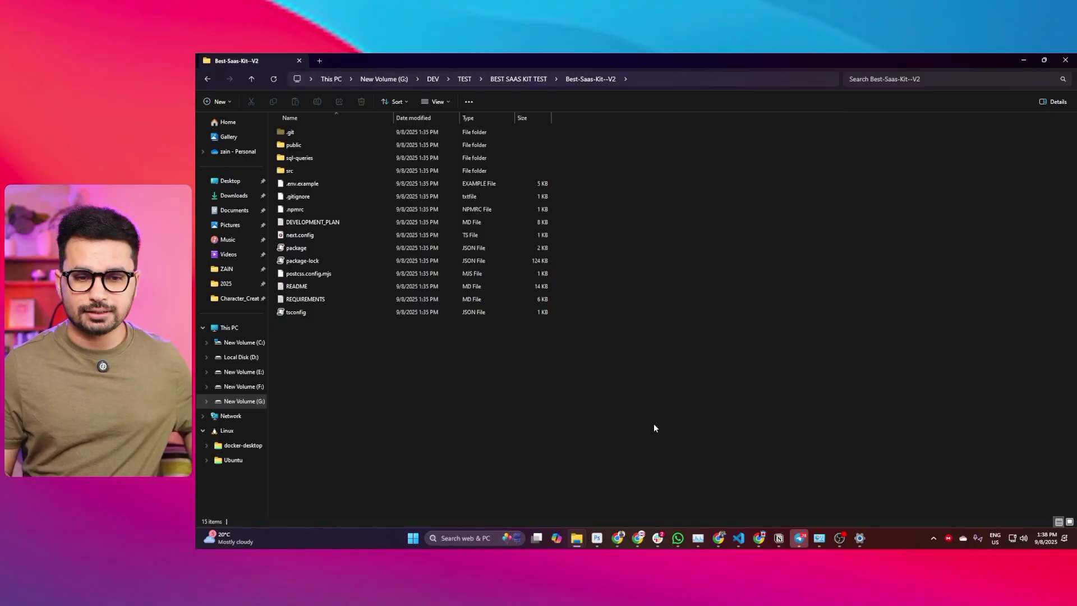
{"action": "middle_click", "coordinate": [738, 541]}
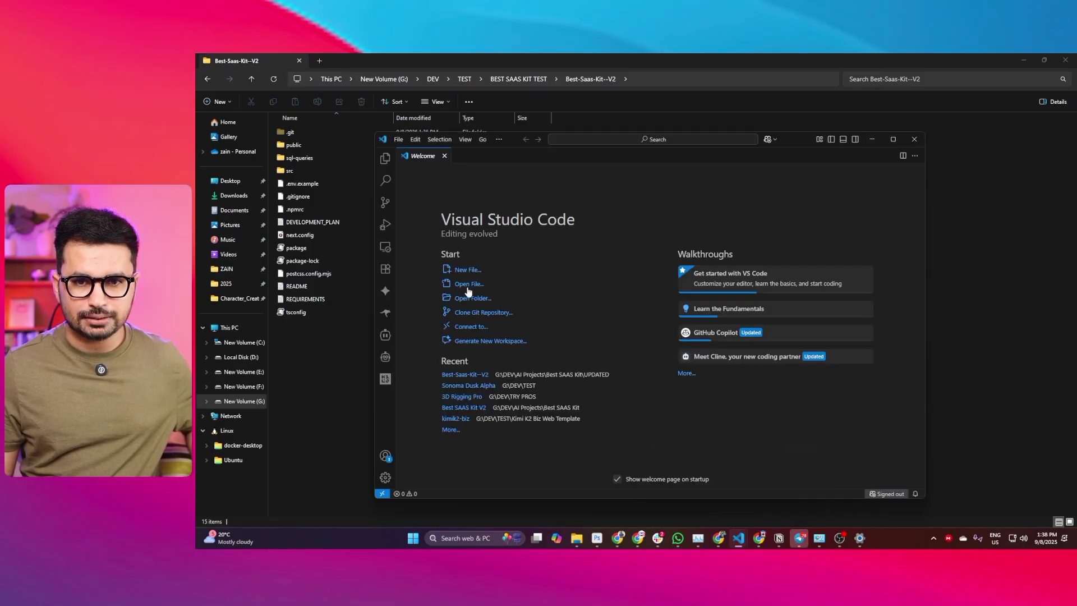
{"action": "left_click", "coordinate": [482, 299]}
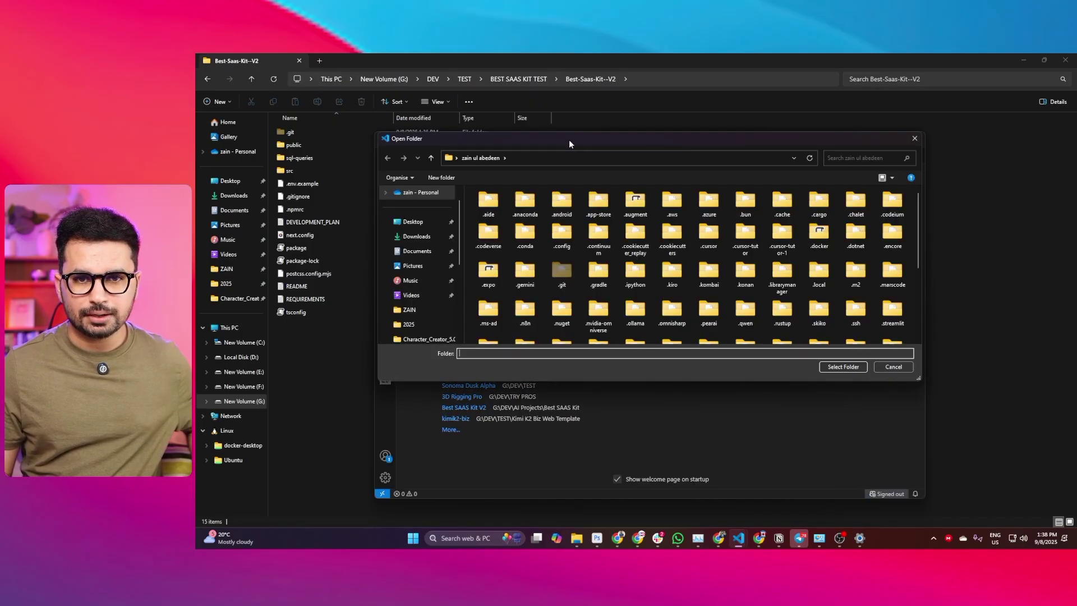
{"action": "left_click", "coordinate": [568, 160]}
{"action": "key", "text": "ctrl+v"}
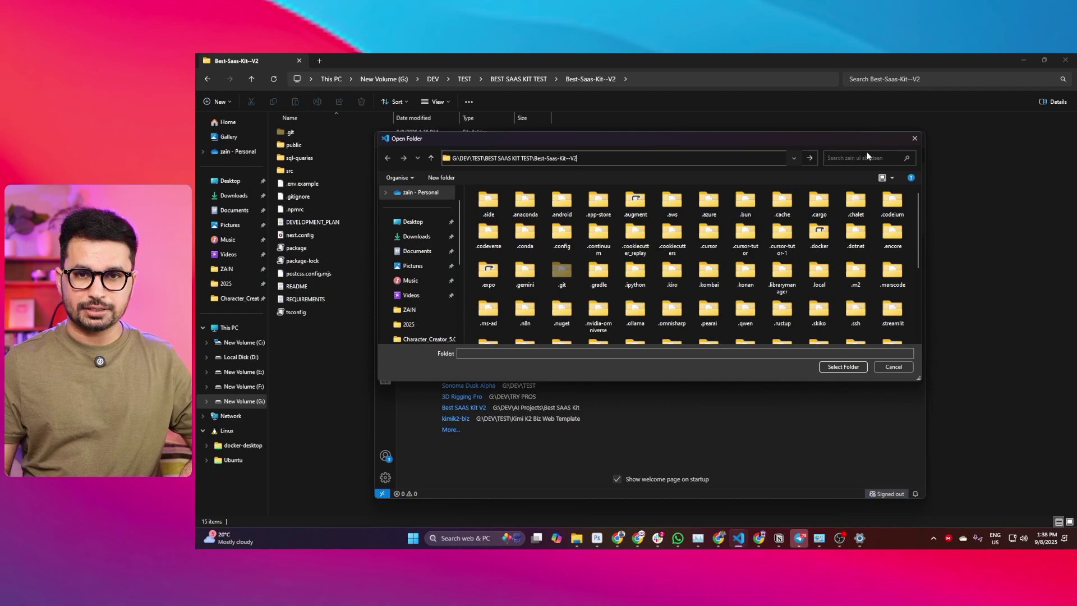
{"action": "key", "text": "Return"}
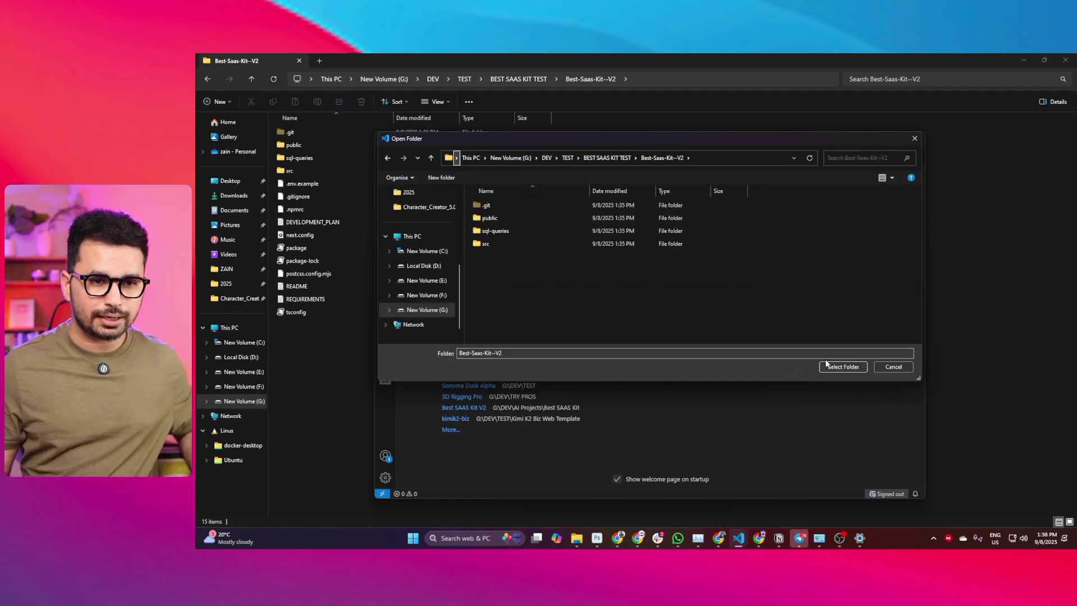
{"action": "left_click", "coordinate": [843, 367]}
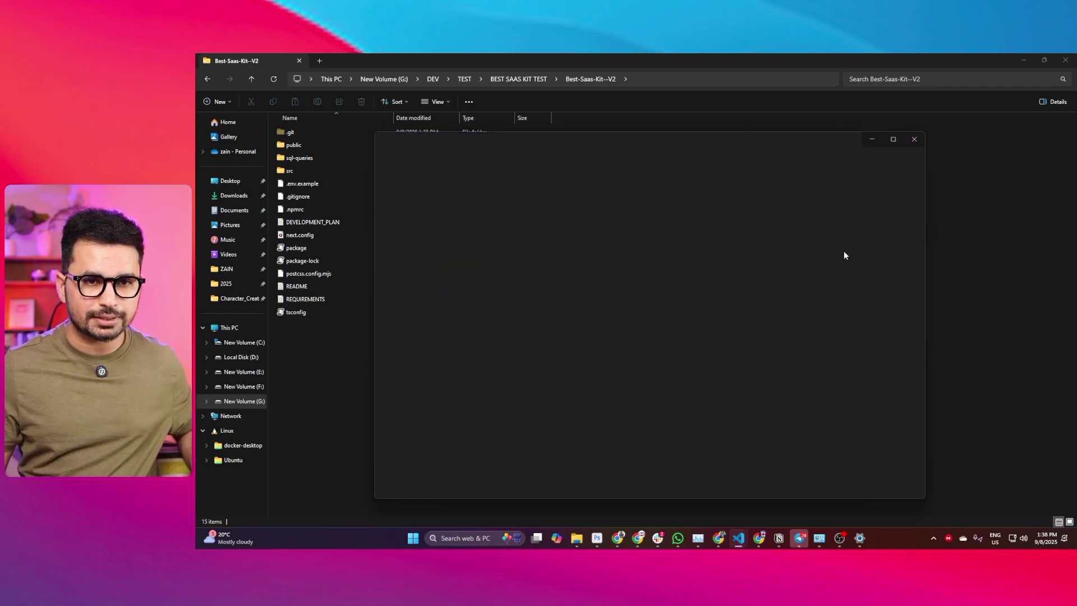
Step: Maximize the window and open a terminal at the project root, starting an npm command
{"action": "left_click", "coordinate": [893, 139]}
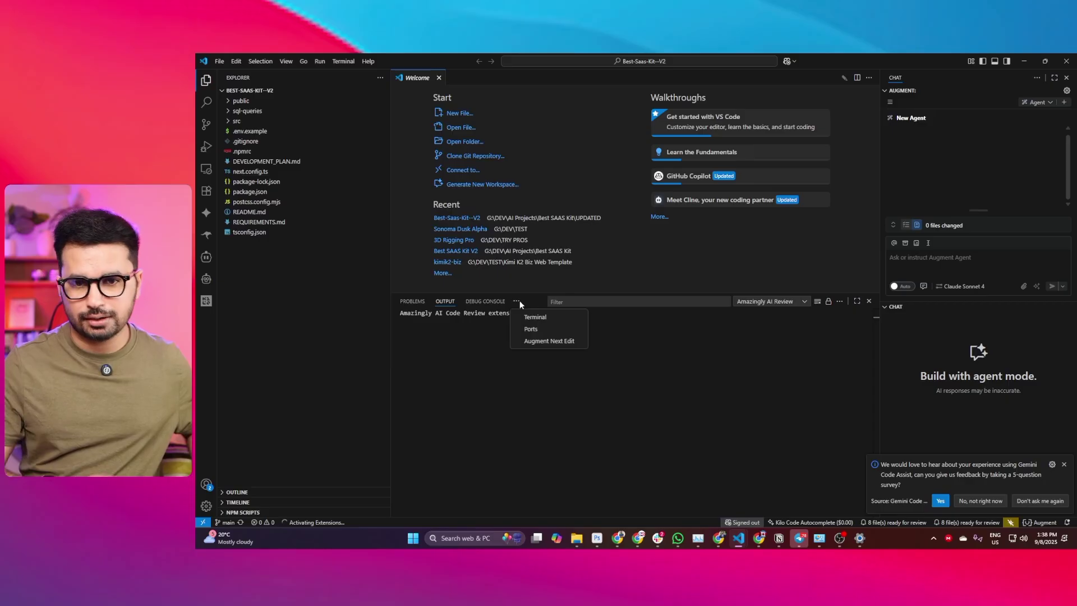
{"action": "left_click", "coordinate": [551, 319]}
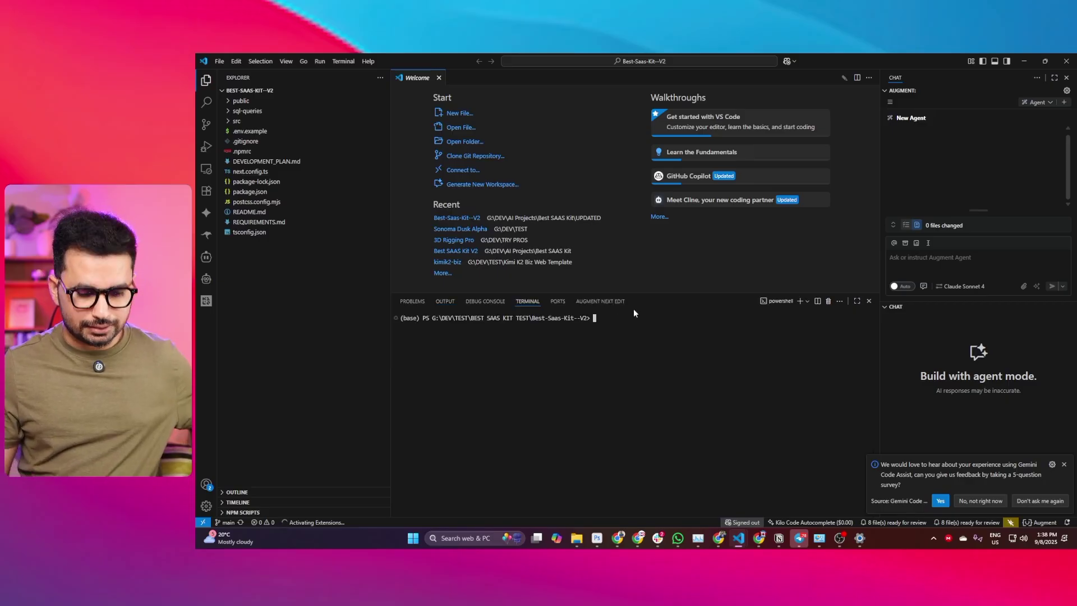
{"action": "type", "text": "npm"}
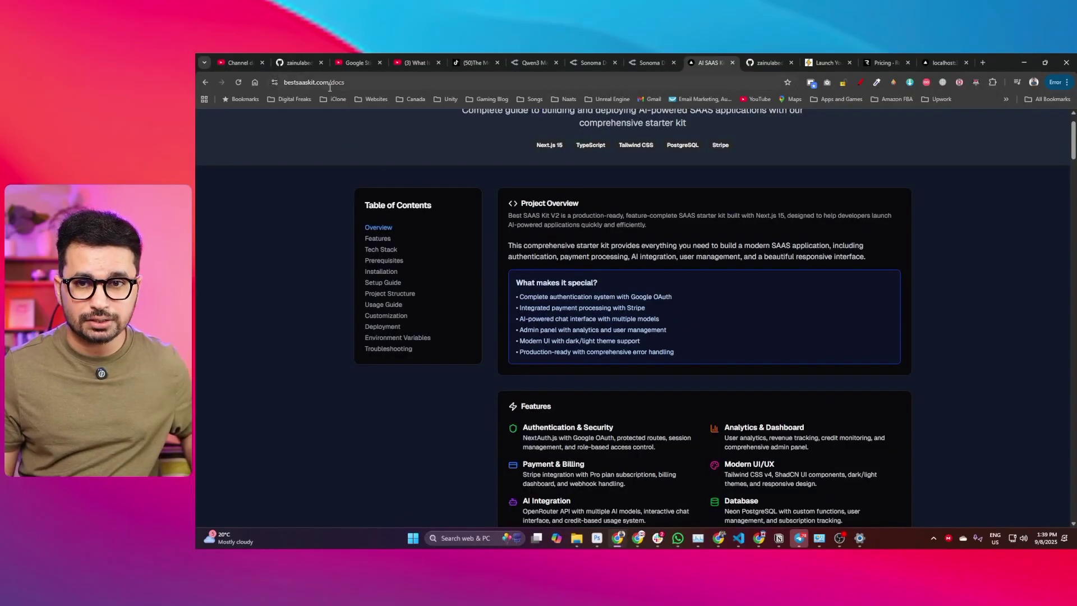
Step: Jump to the docs' Installation section and select the npm install command
{"action": "double_click", "coordinate": [339, 82]}
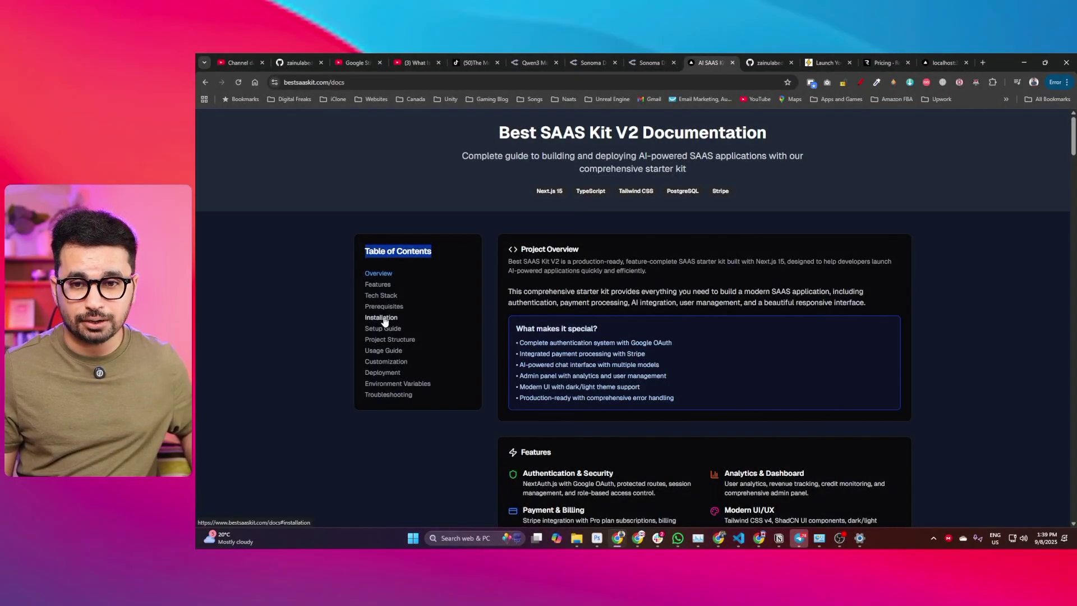
{"action": "left_click", "coordinate": [387, 321]}
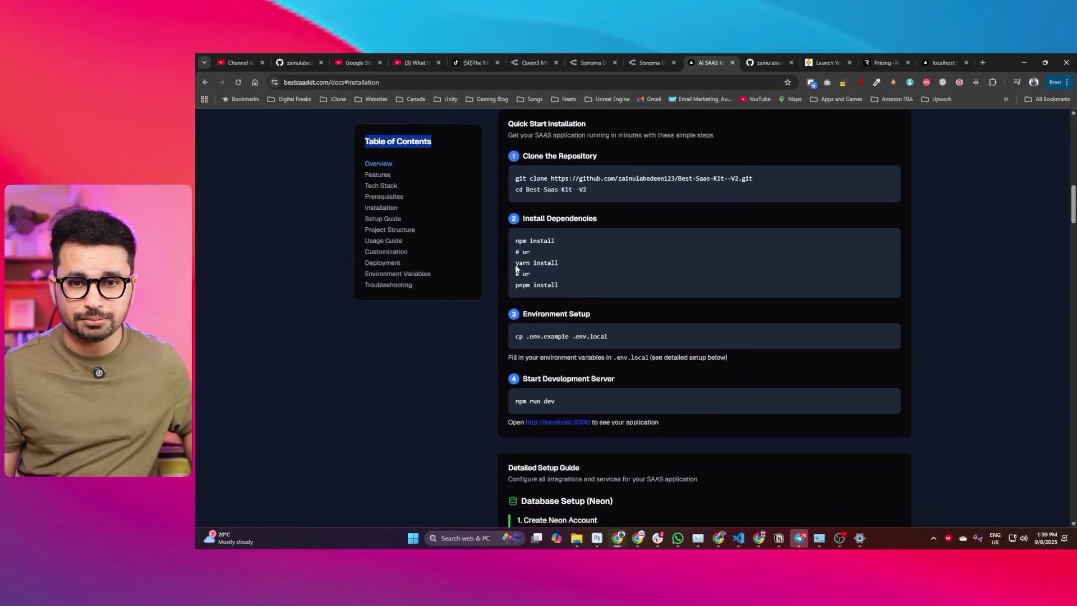
{"action": "left_click_drag", "start_coordinate": [515, 240], "coordinate": [564, 240]}
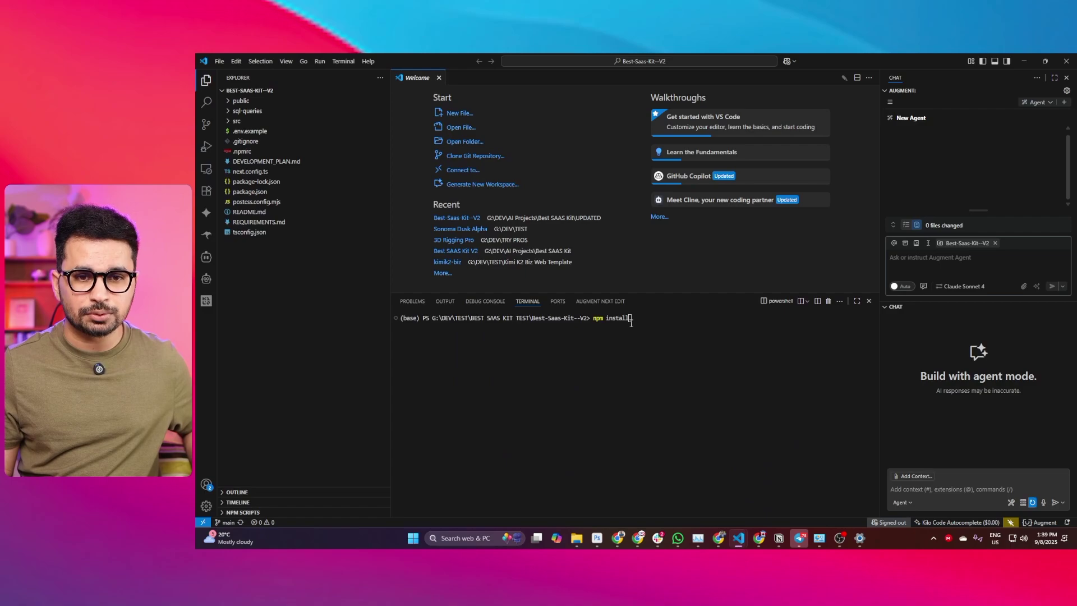
Step: Run npm install in the terminal, then open .env.example and scroll through its settings
{"action": "key", "text": "Return"}
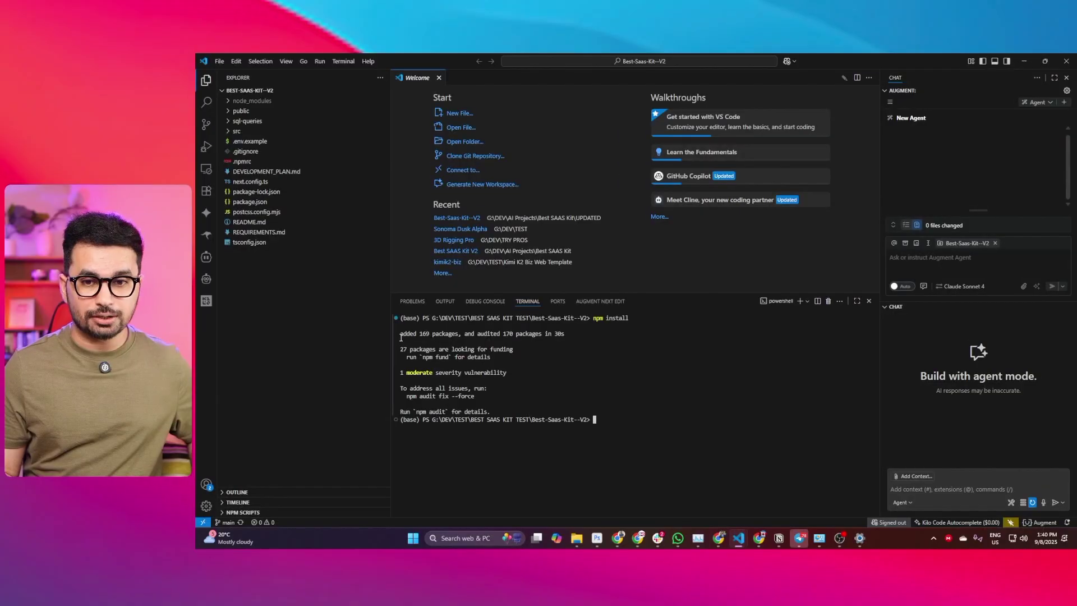
{"action": "left_click_drag", "start_coordinate": [400, 332], "coordinate": [499, 405]}
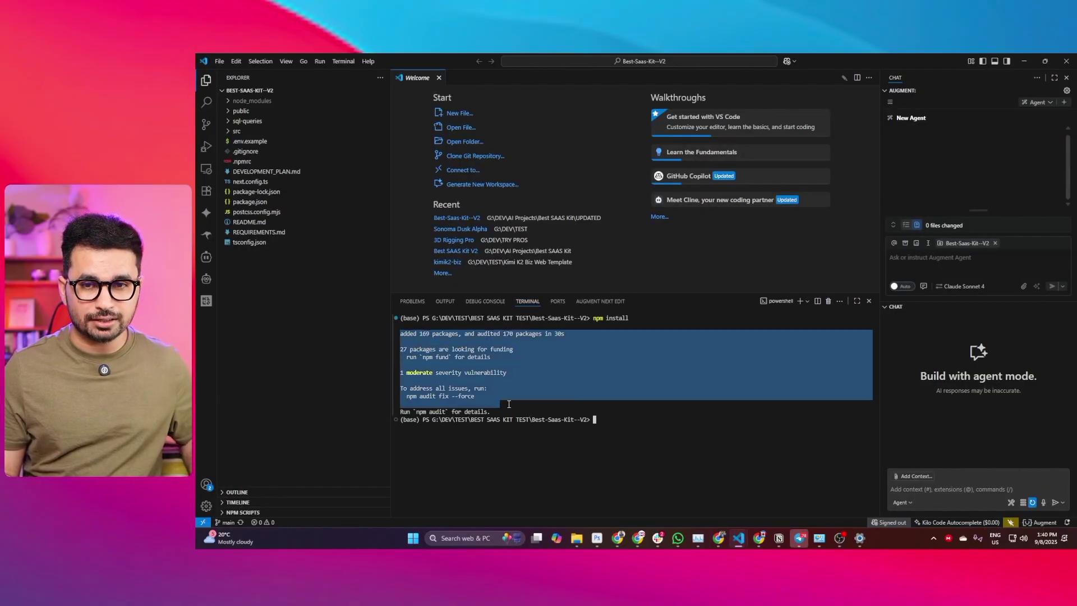
{"action": "left_click", "coordinate": [248, 143]}
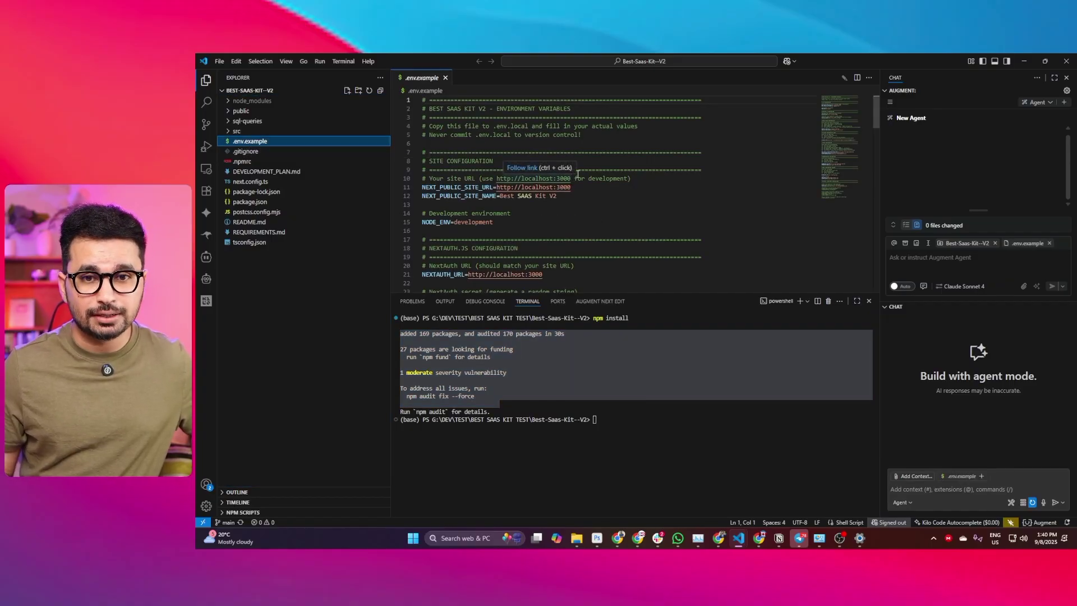
{"action": "scroll", "coordinate": [590, 184], "scroll_direction": "down", "scroll_amount": 2}
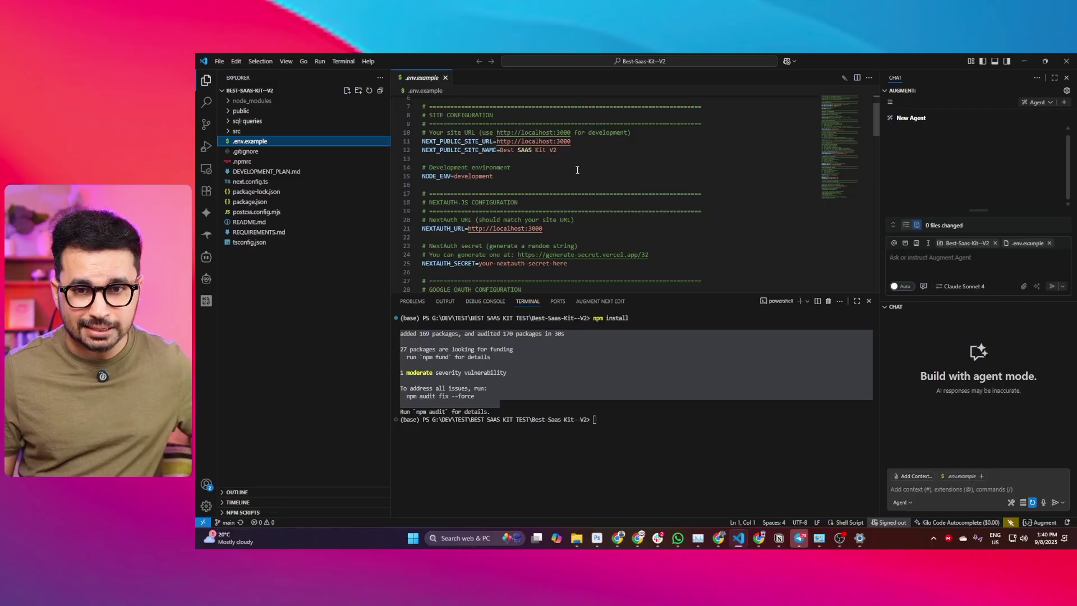
{"action": "scroll", "coordinate": [573, 177], "scroll_direction": "down", "scroll_amount": 2}
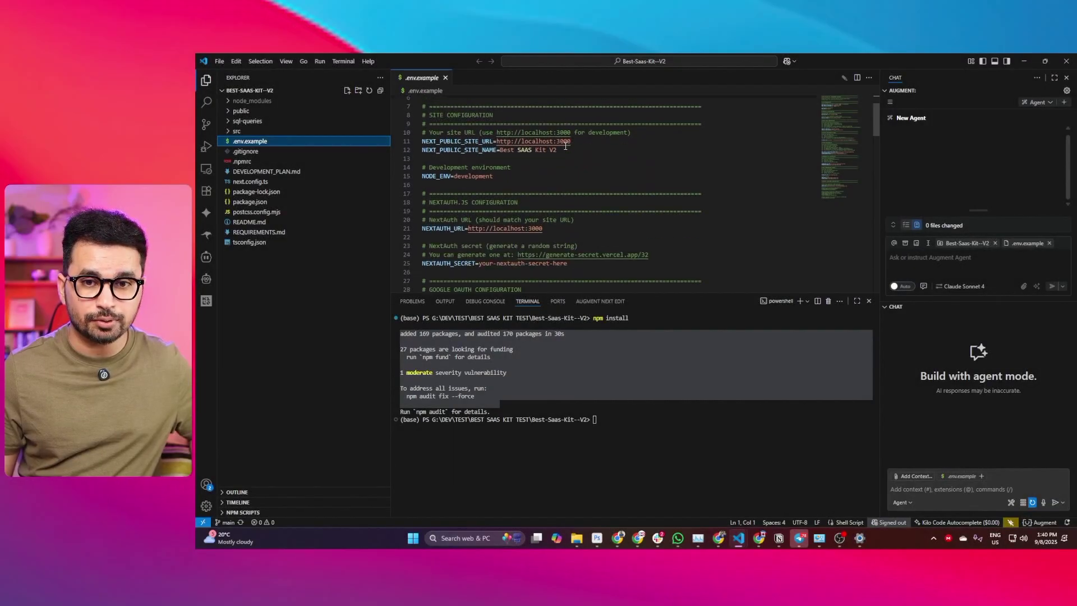
{"action": "scroll", "coordinate": [604, 154], "scroll_direction": "down", "scroll_amount": 3}
{"action": "left_click_drag", "start_coordinate": [525, 175], "coordinate": [425, 176]}
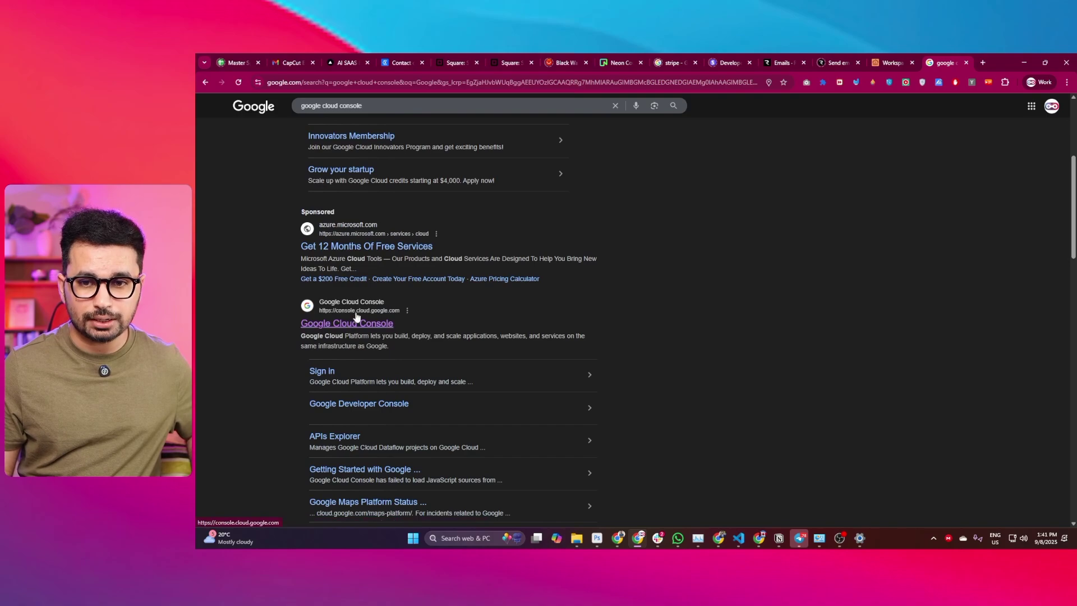
Step: Open Google Cloud Console, keep the current project, and go to APIs and services Credentials
{"action": "left_click", "coordinate": [328, 324]}
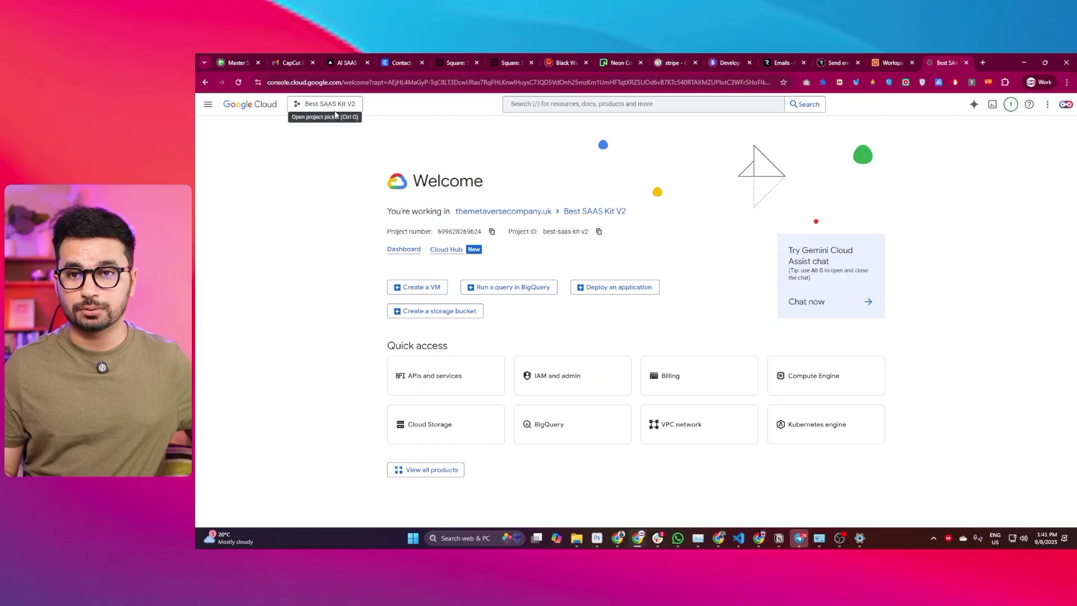
{"action": "left_click", "coordinate": [335, 112]}
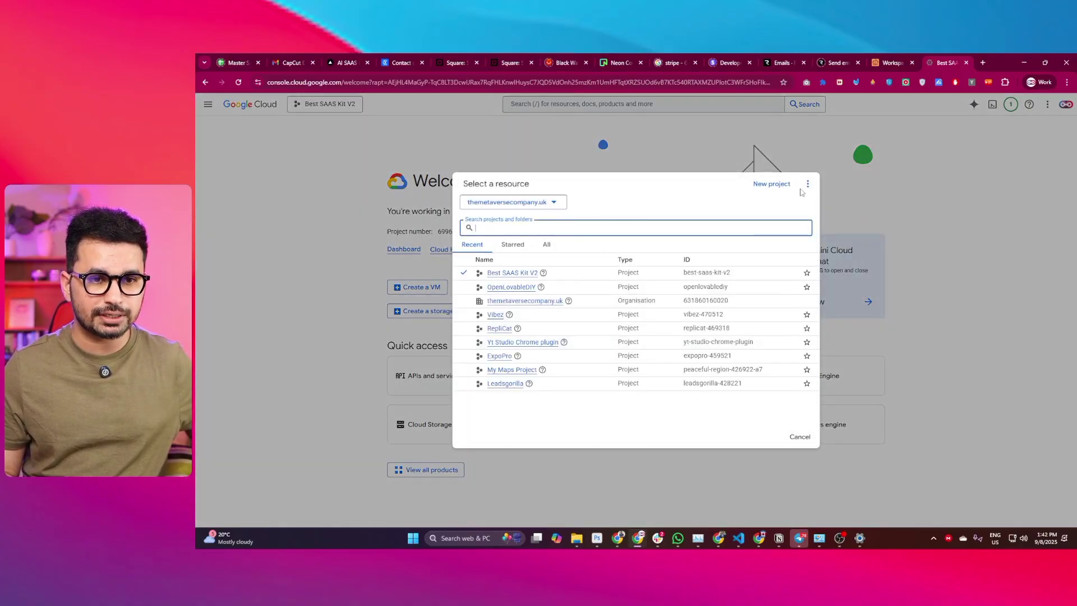
{"action": "left_click", "coordinate": [986, 225]}
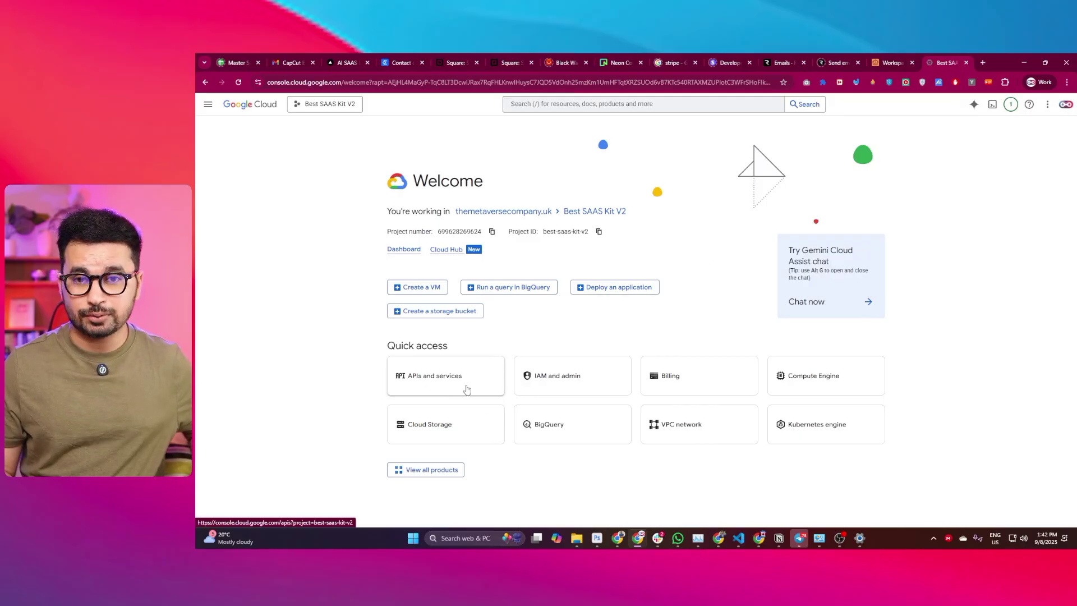
{"action": "left_click", "coordinate": [438, 379]}
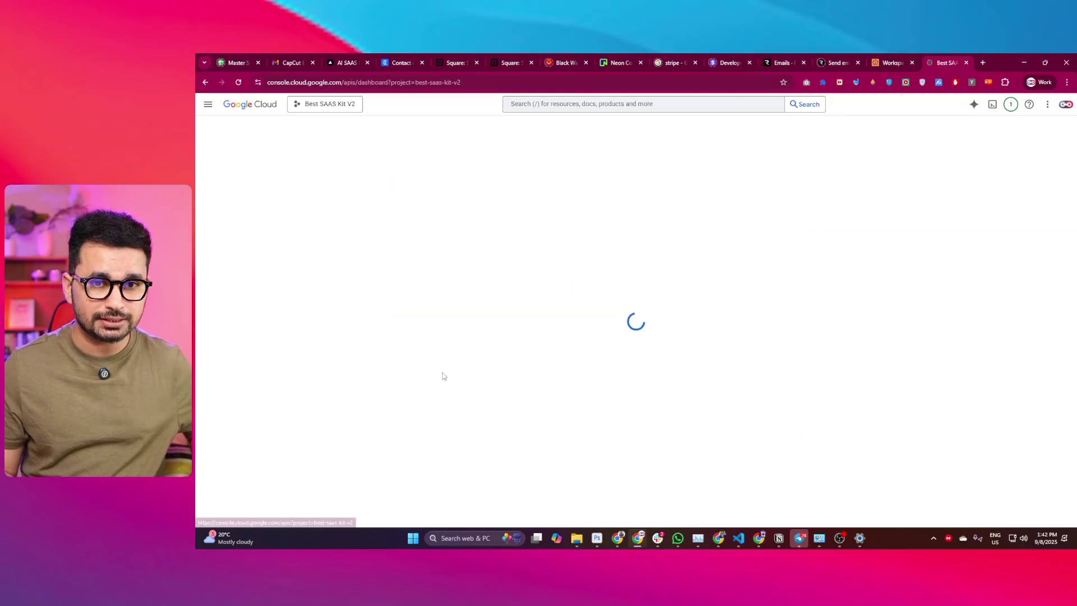
{"action": "left_click", "coordinate": [239, 185]}
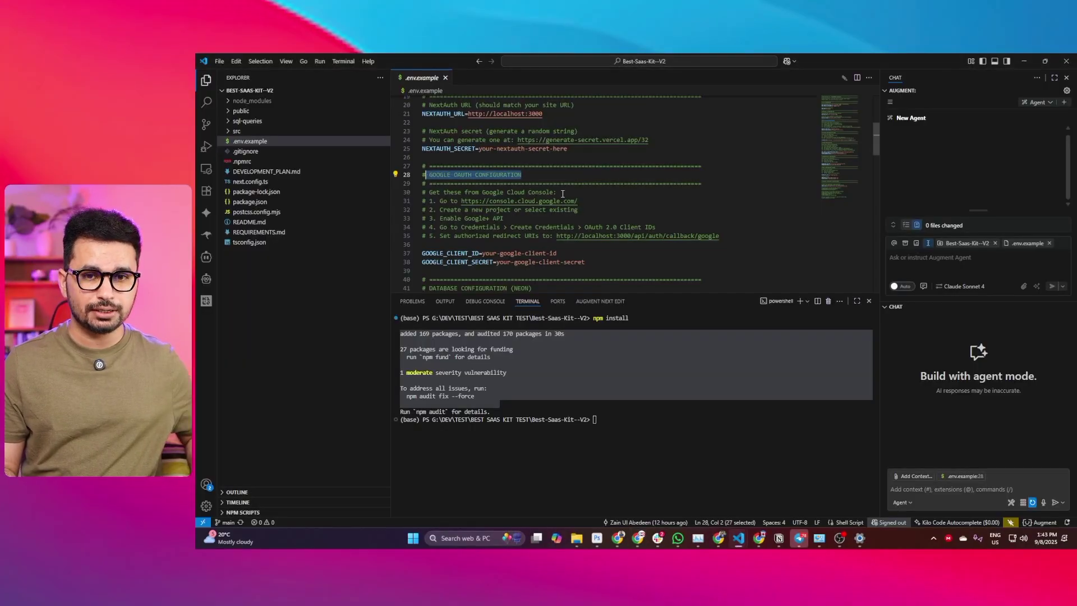
Step: Review the Google Cloud setup steps (lines 30–35) and the Neon database section in .env.example
{"action": "left_click", "coordinate": [475, 253]}
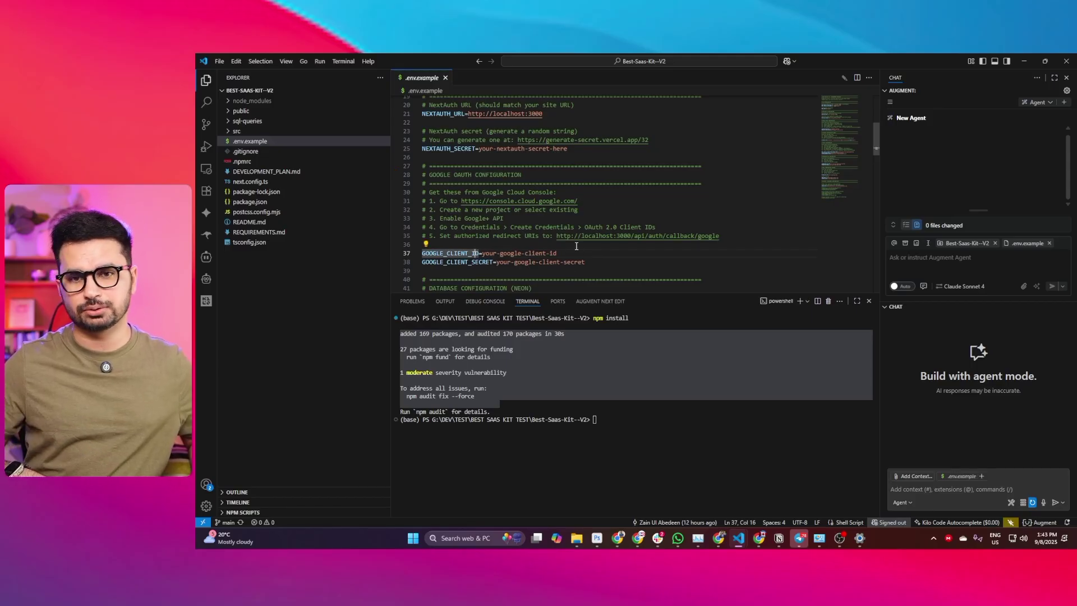
{"action": "scroll", "coordinate": [576, 239], "scroll_direction": "down", "scroll_amount": 3}
{"action": "left_click", "coordinate": [432, 123]}
{"action": "left_click_drag", "start_coordinate": [431, 124], "coordinate": [734, 170]}
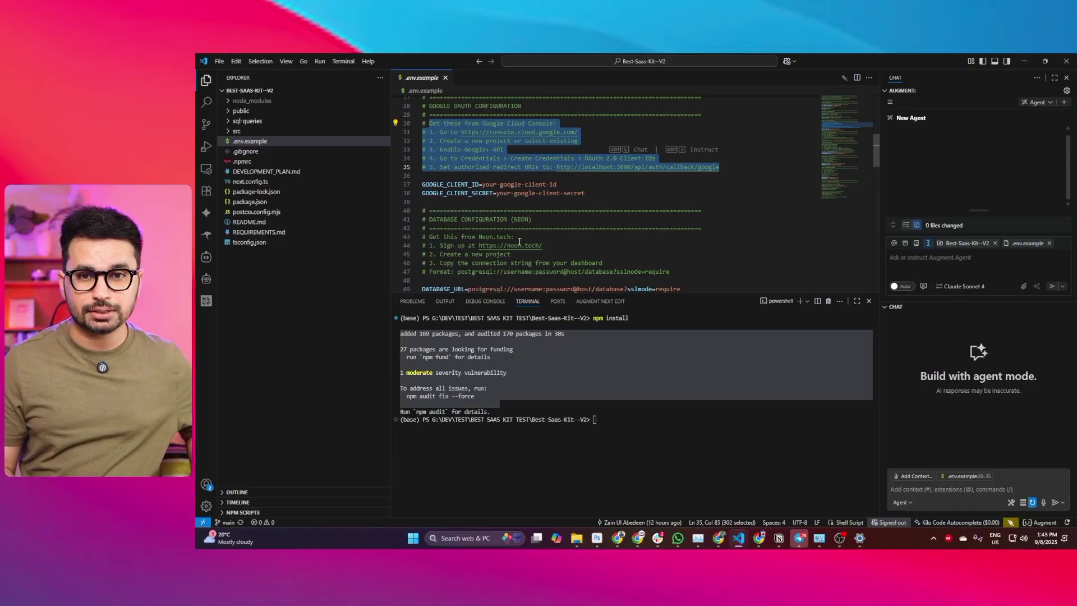
{"action": "left_click", "coordinate": [448, 202]}
{"action": "scroll", "coordinate": [429, 191], "scroll_direction": "down", "scroll_amount": 2}
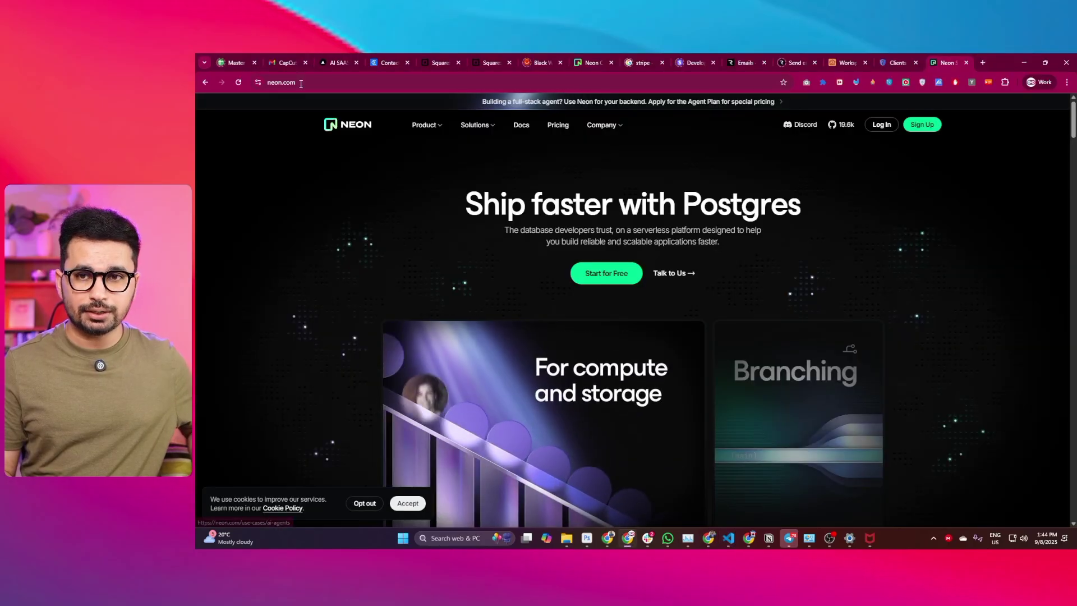
{"action": "left_click", "coordinate": [267, 82]}
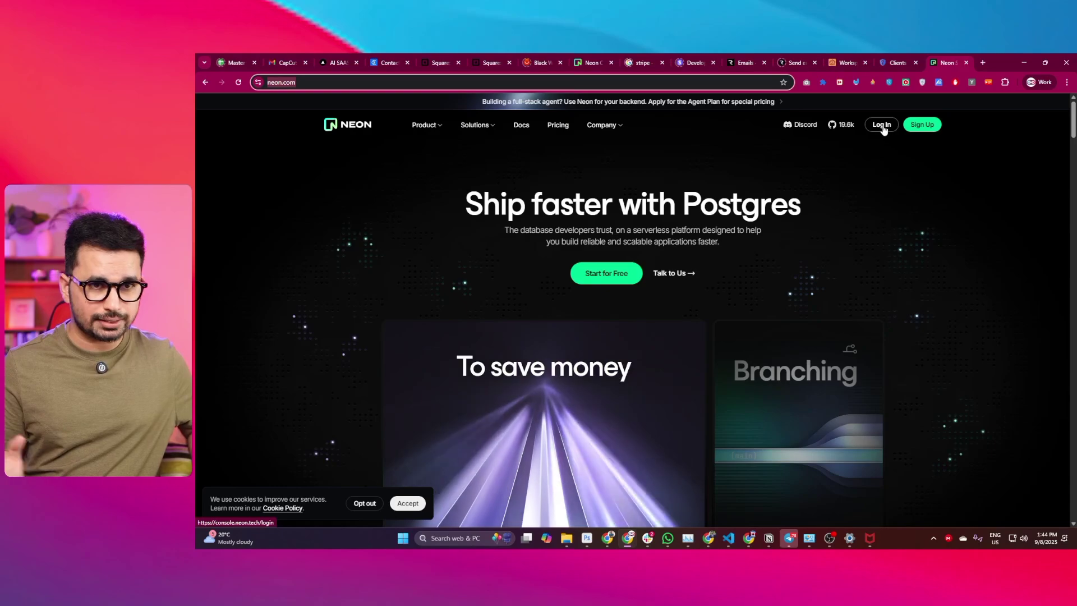
Step: Log in to Neon and show the Saas-Kit project's database connection details
{"action": "left_click", "coordinate": [882, 125]}
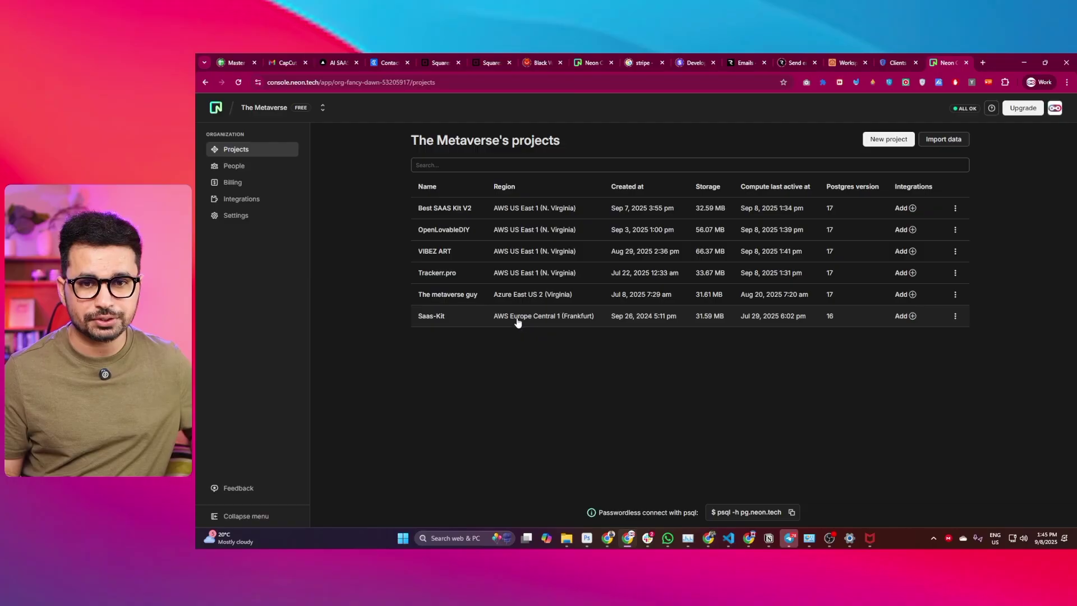
{"action": "left_click", "coordinate": [517, 322]}
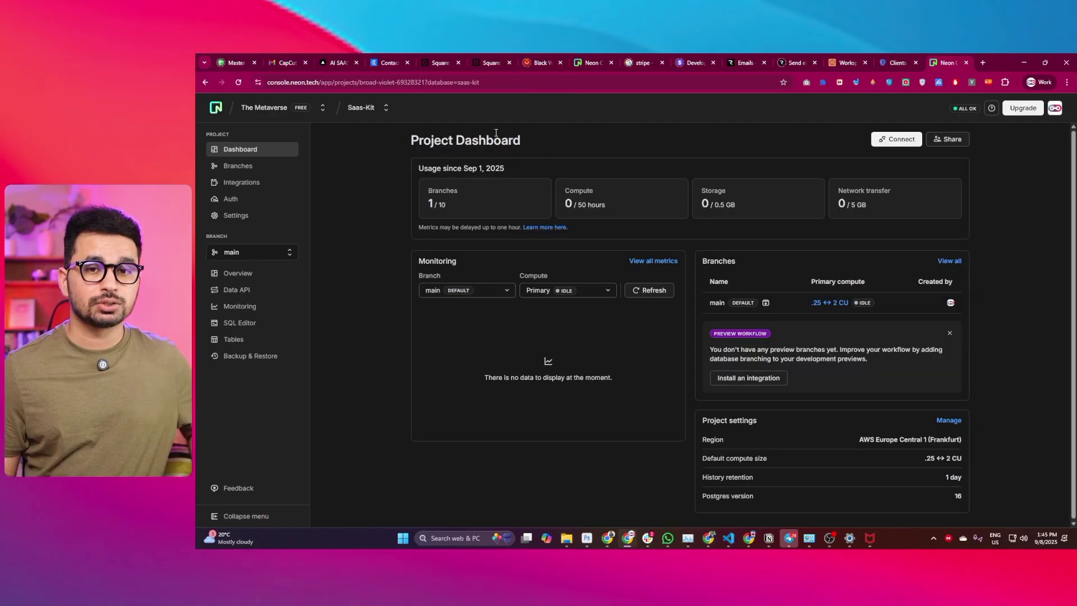
{"action": "left_click", "coordinate": [892, 144]}
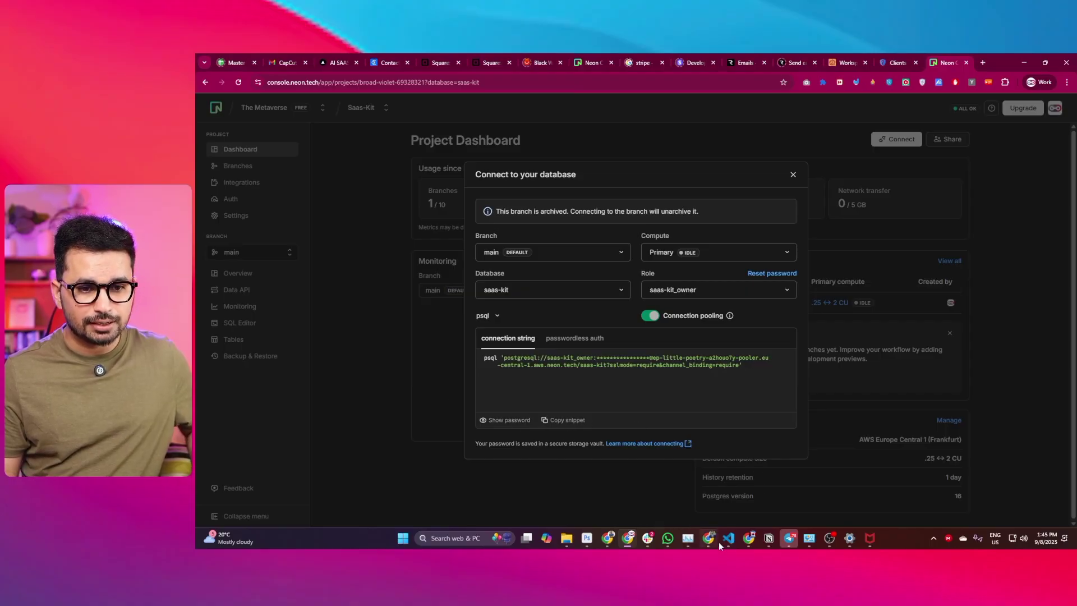
Step: Select the placeholder DATABASE_URL value on line 49 of .env.example
{"action": "mouse_move", "coordinate": [729, 538]}
{"action": "left_click", "coordinate": [803, 505]}
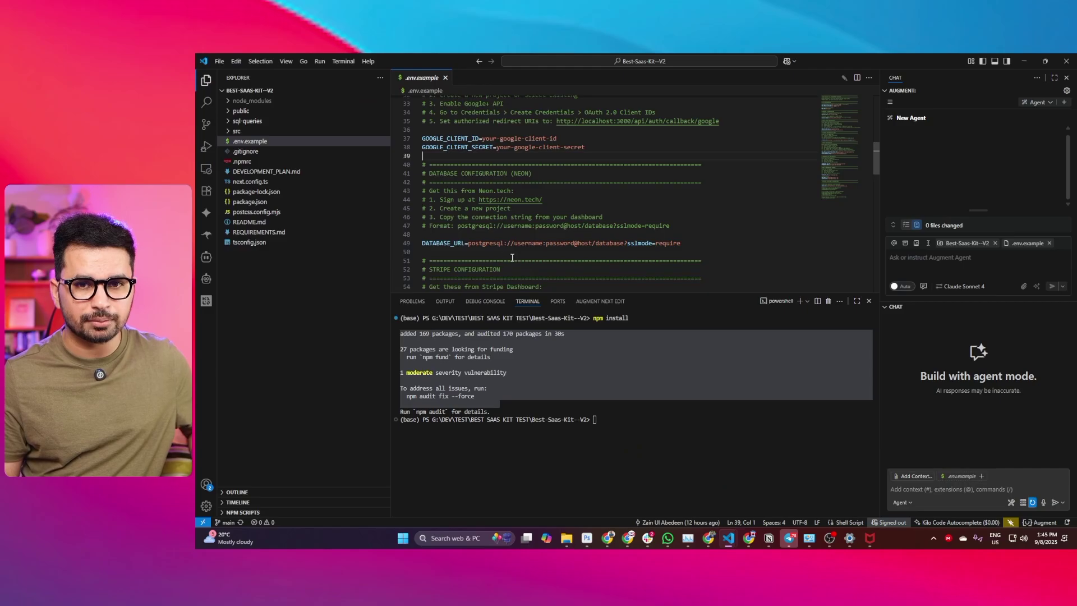
{"action": "left_click_drag", "start_coordinate": [469, 243], "coordinate": [673, 243]}
{"action": "scroll", "coordinate": [429, 152], "scroll_direction": "down", "scroll_amount": 5}
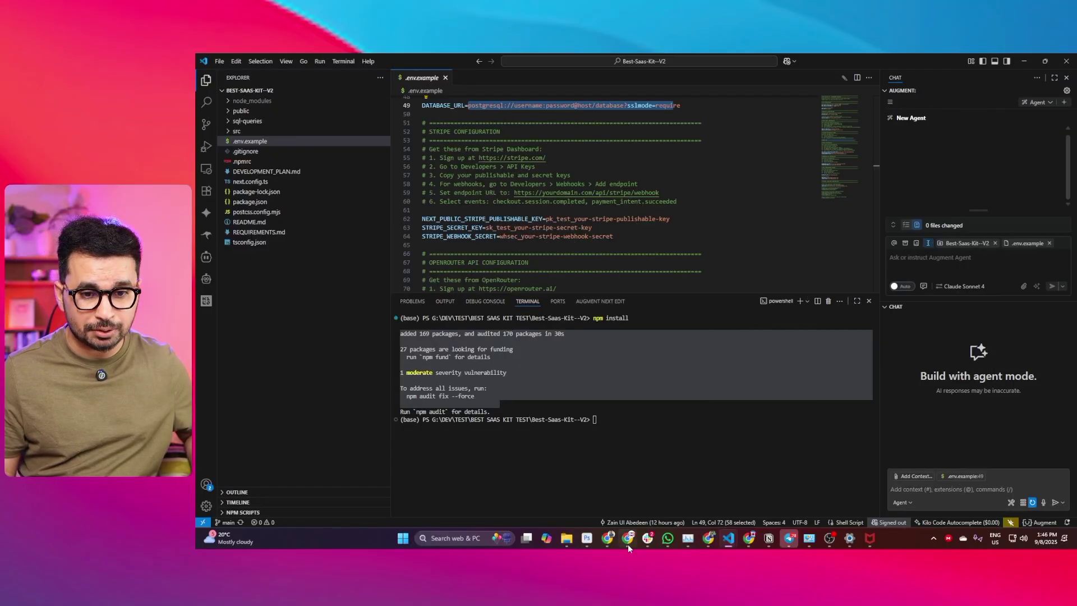
{"action": "left_click", "coordinate": [628, 544]}
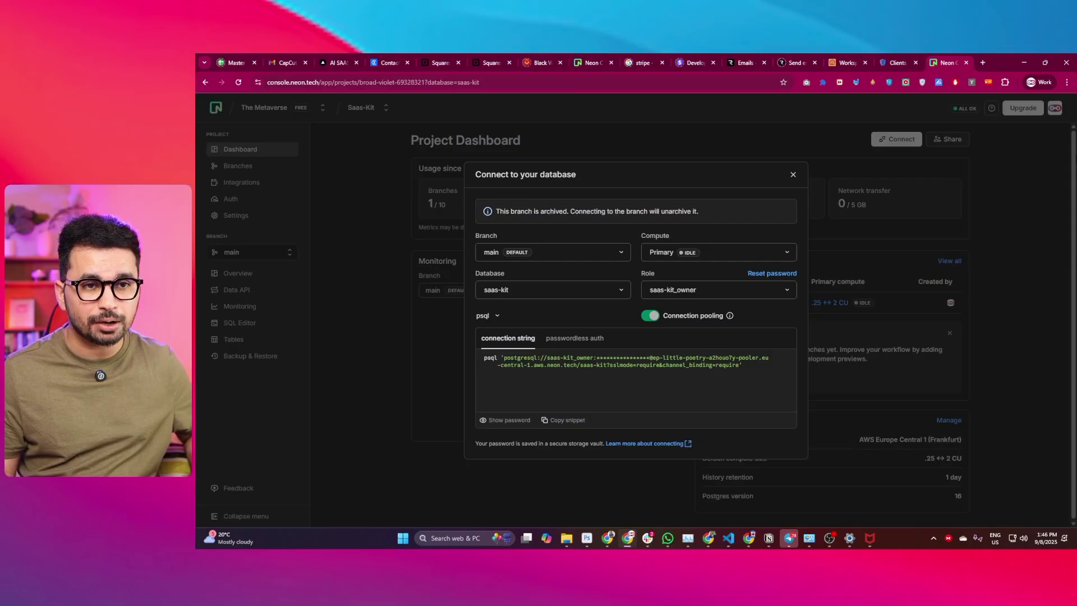
Step: Search Google for Stripe and copy the test publishable and secret keys
{"action": "left_click", "coordinate": [983, 62]}
{"action": "type", "text": "Strip"}
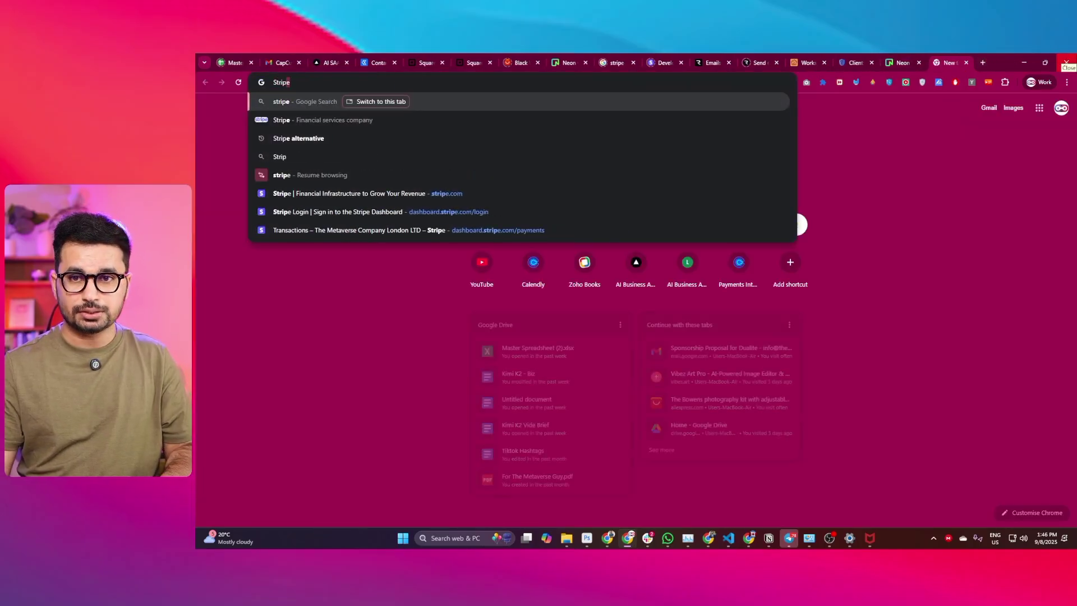
{"action": "key", "text": "Down"}
{"action": "key", "text": "Return"}
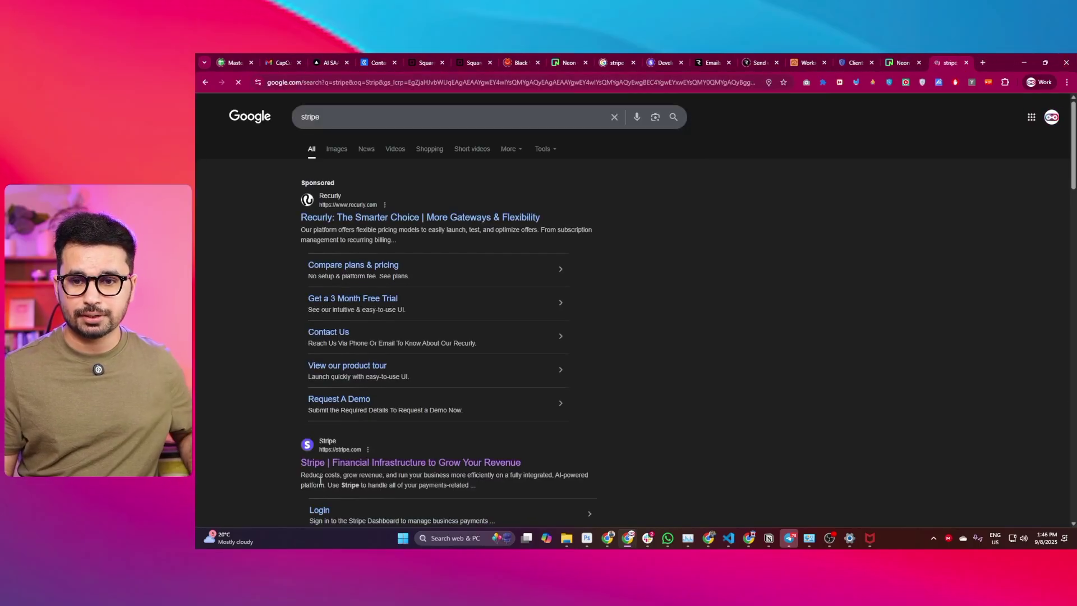
{"action": "left_click", "coordinate": [455, 463]}
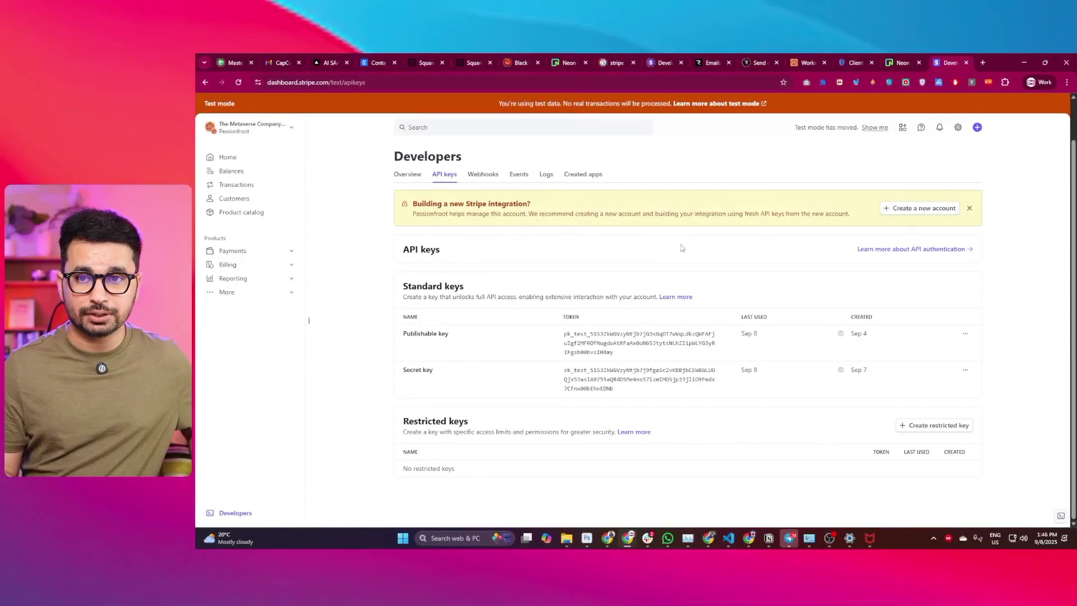
{"action": "left_click_drag", "start_coordinate": [403, 250], "coordinate": [444, 248]}
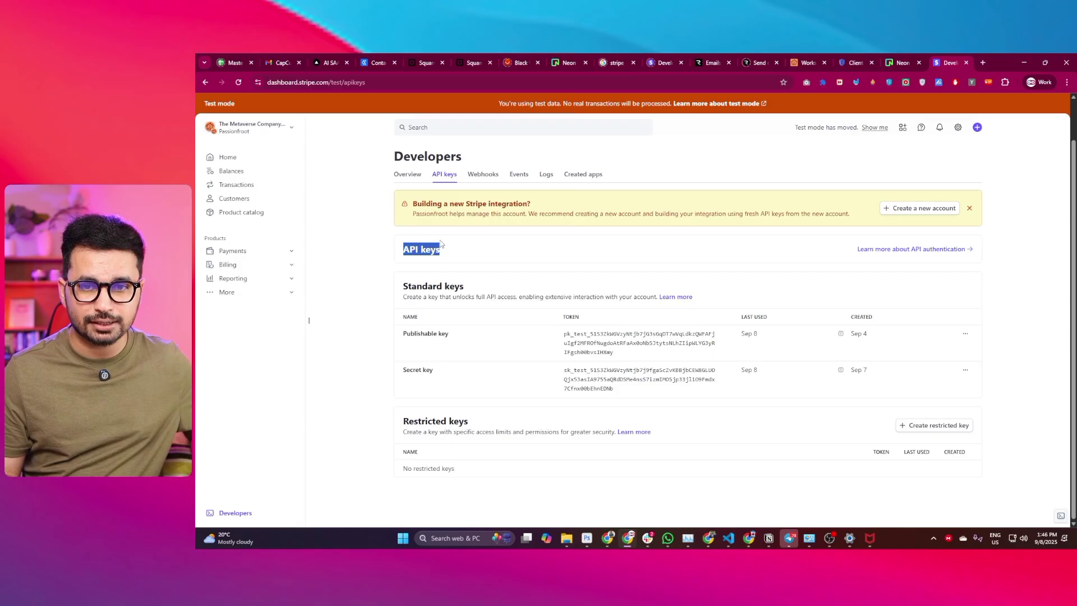
{"action": "left_click", "coordinate": [595, 348]}
{"action": "left_click", "coordinate": [642, 383]}
Step: Cancel adding a new webhook endpoint and open the existing bestsaaskit endpoint's details
{"action": "key", "text": "alt+Tab"}
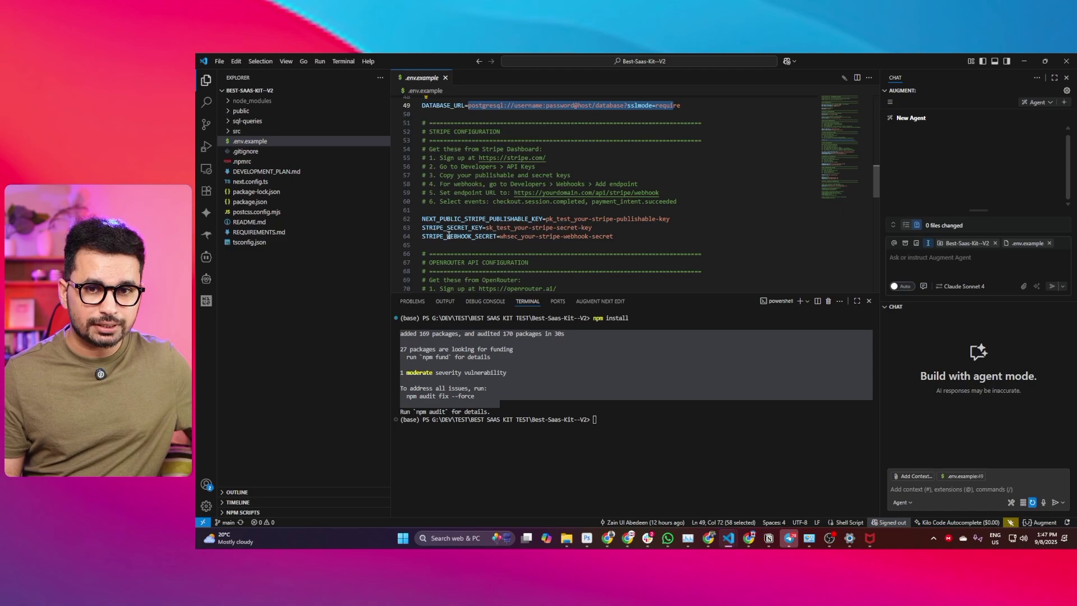
{"action": "key", "text": "alt+Tab"}
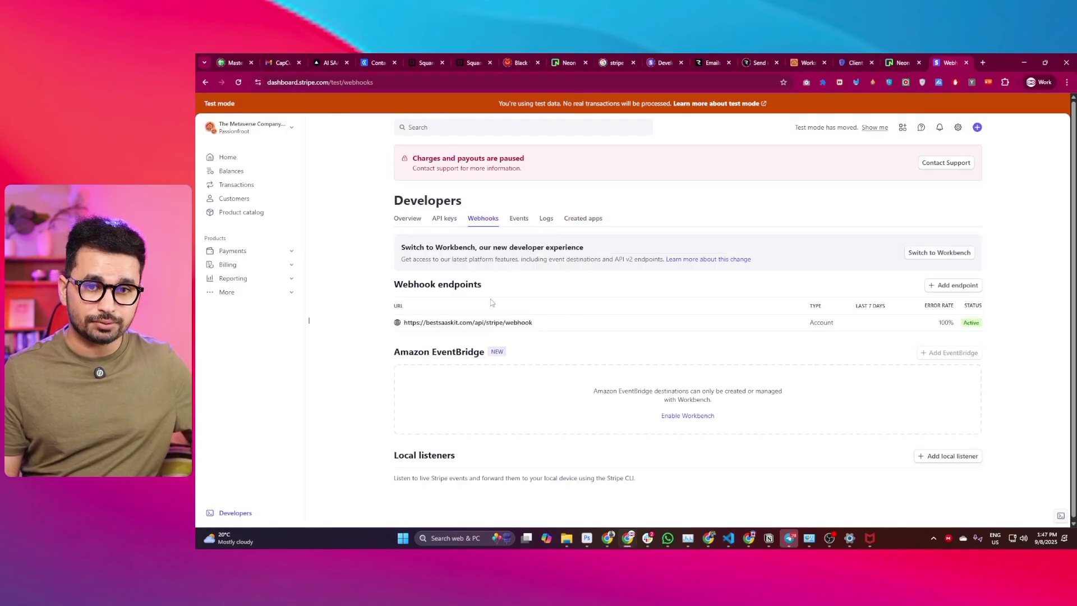
{"action": "left_click", "coordinate": [965, 286]}
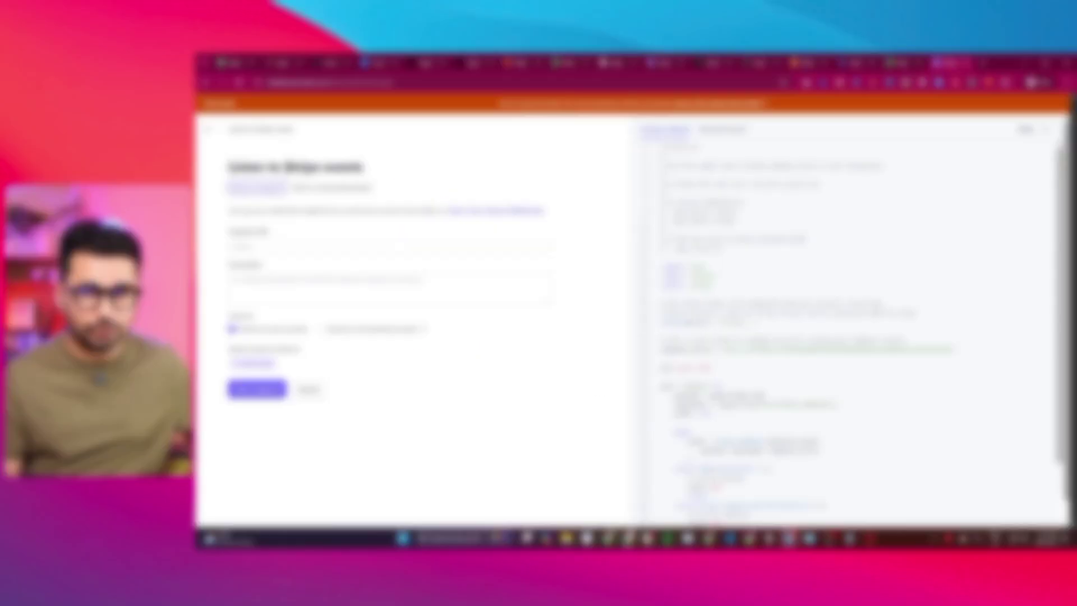
{"action": "triple_click", "coordinate": [271, 236]}
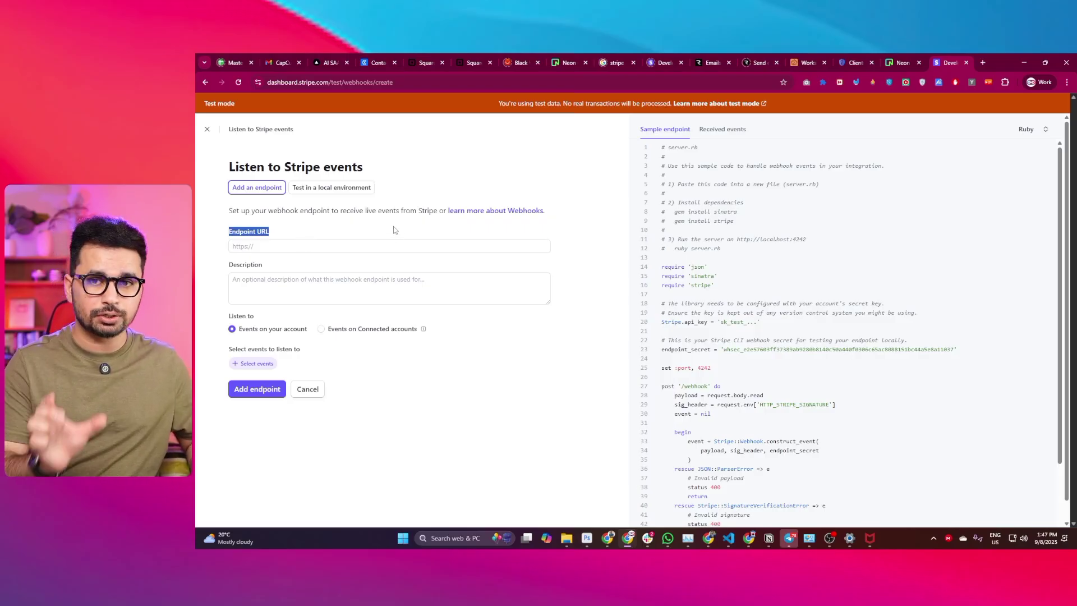
{"action": "left_click", "coordinate": [207, 129]}
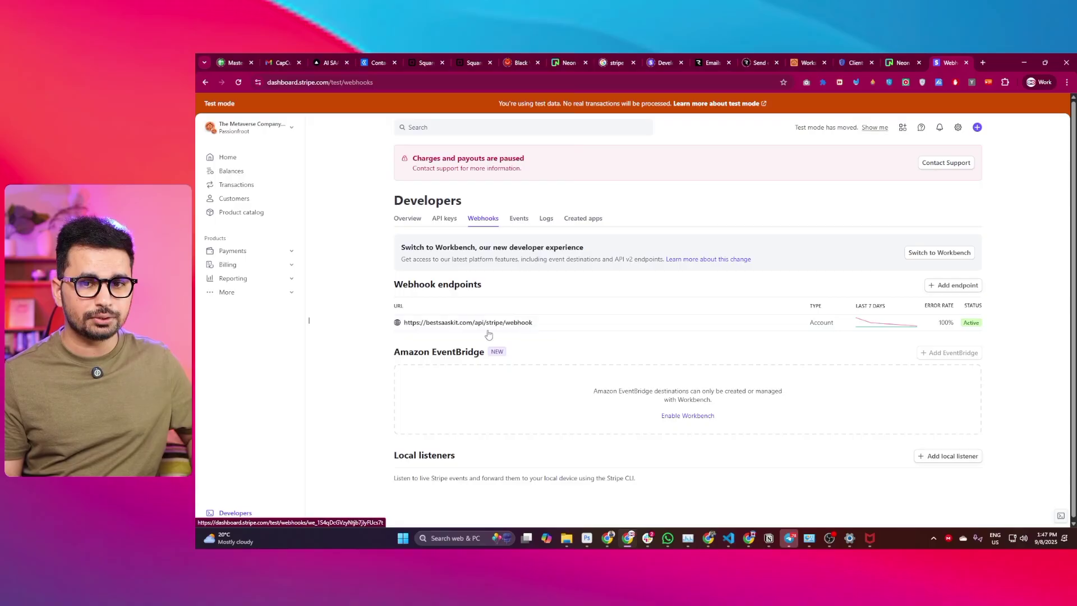
{"action": "left_click", "coordinate": [676, 328]}
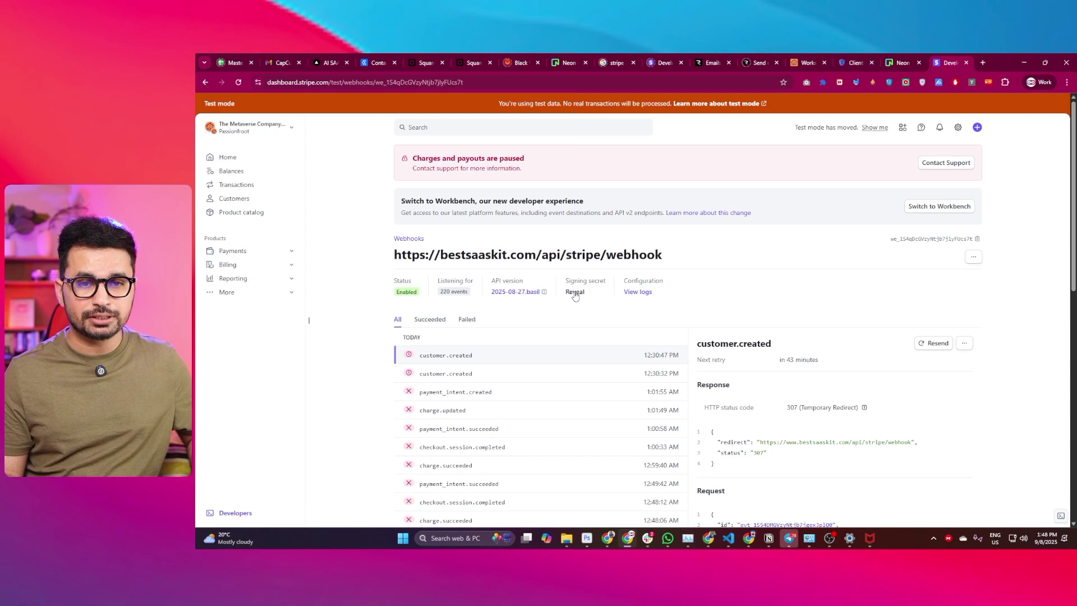
{"action": "key", "text": "alt+Tab"}
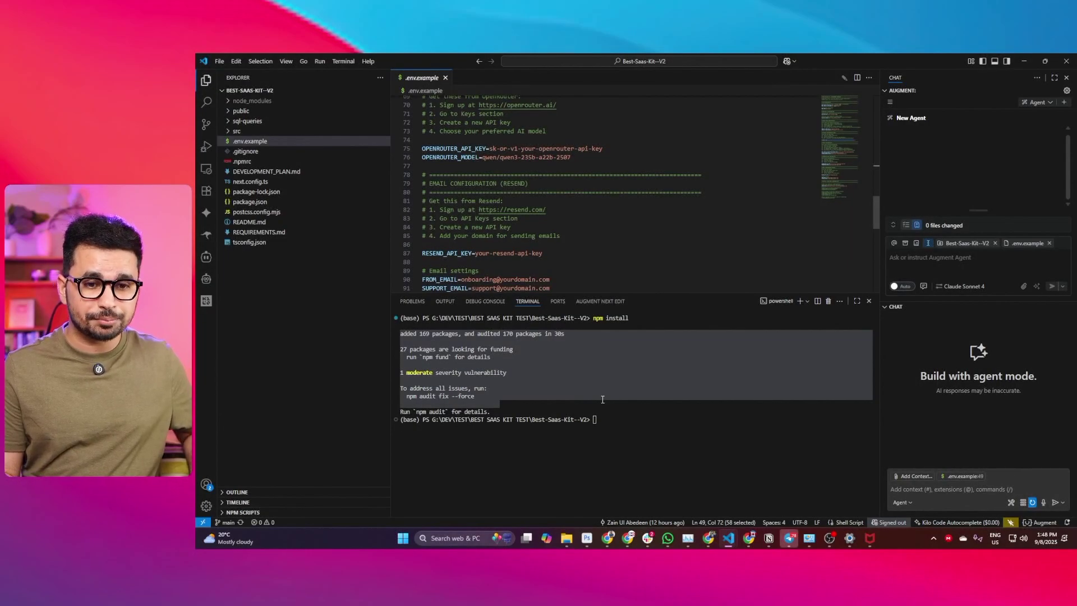
Step: Open openrouter.ai and go to the API keys list from the account menu
{"action": "left_click", "coordinate": [608, 547]}
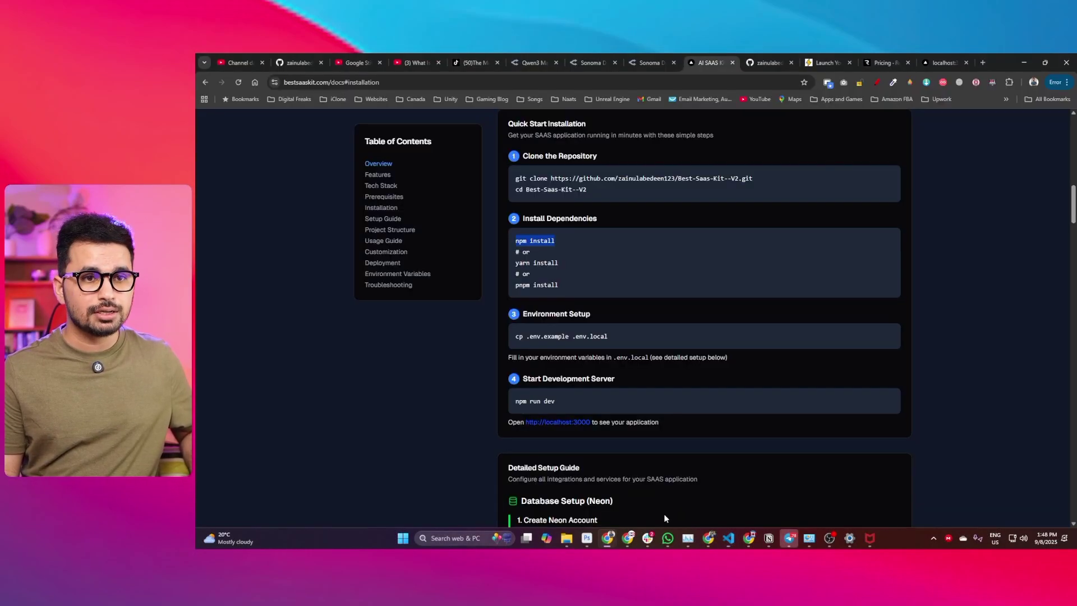
{"action": "left_click", "coordinate": [982, 63]}
{"action": "type", "text": "openrouter.ai"}
{"action": "key", "text": "Return"}
{"action": "left_click", "coordinate": [1013, 133]}
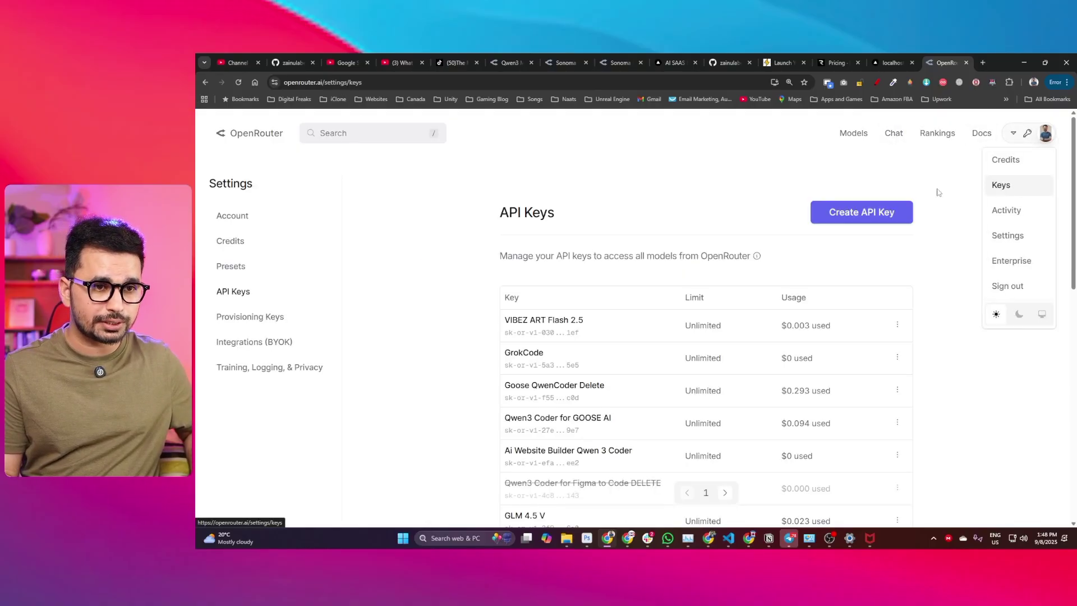
{"action": "left_click", "coordinate": [887, 214]}
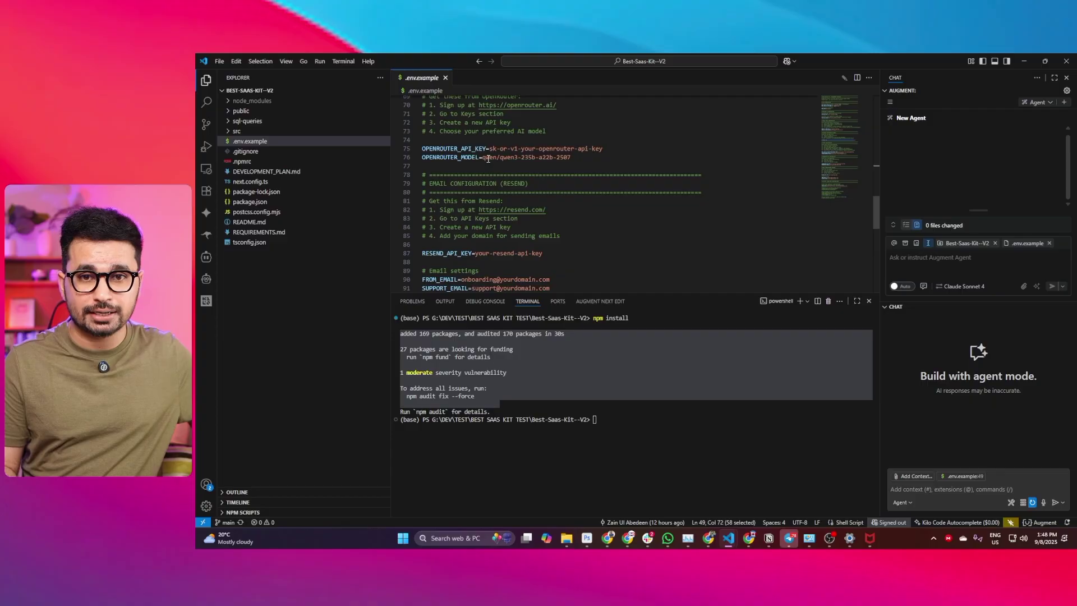
Step: Search 'Gem' and select the model ID google/gemini-2.5-flash-image-preview
{"action": "key", "text": "alt+Tab"}
{"action": "left_click", "coordinate": [368, 132]}
{"action": "type", "text": "Gem"}
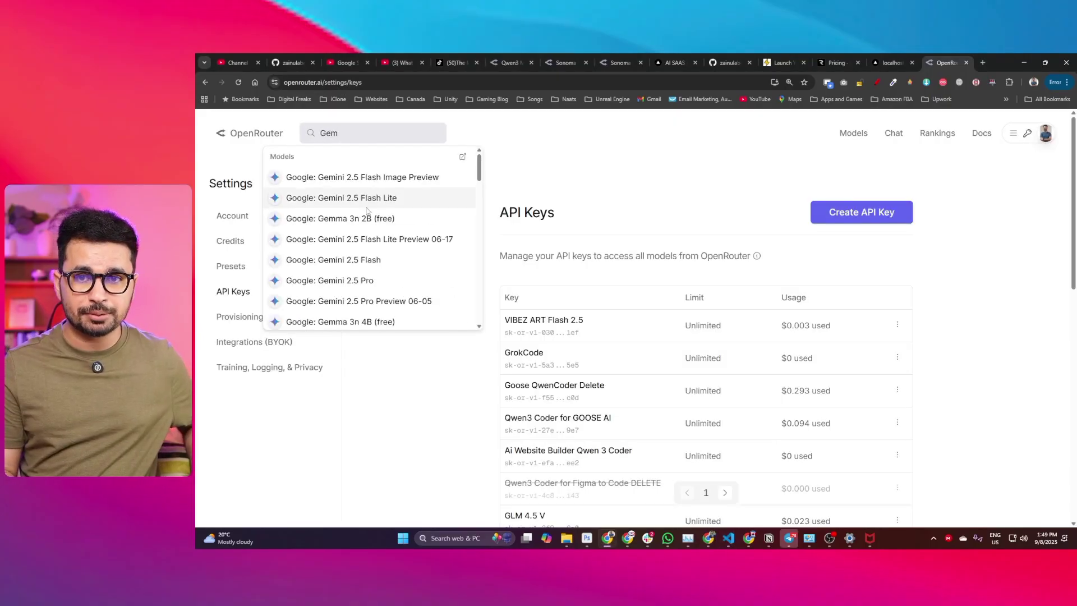
{"action": "left_click", "coordinate": [362, 181]}
{"action": "left_click_drag", "start_coordinate": [345, 252], "coordinate": [522, 243]}
{"action": "left_click", "coordinate": [537, 242]}
{"action": "triple_click", "coordinate": [537, 243]}
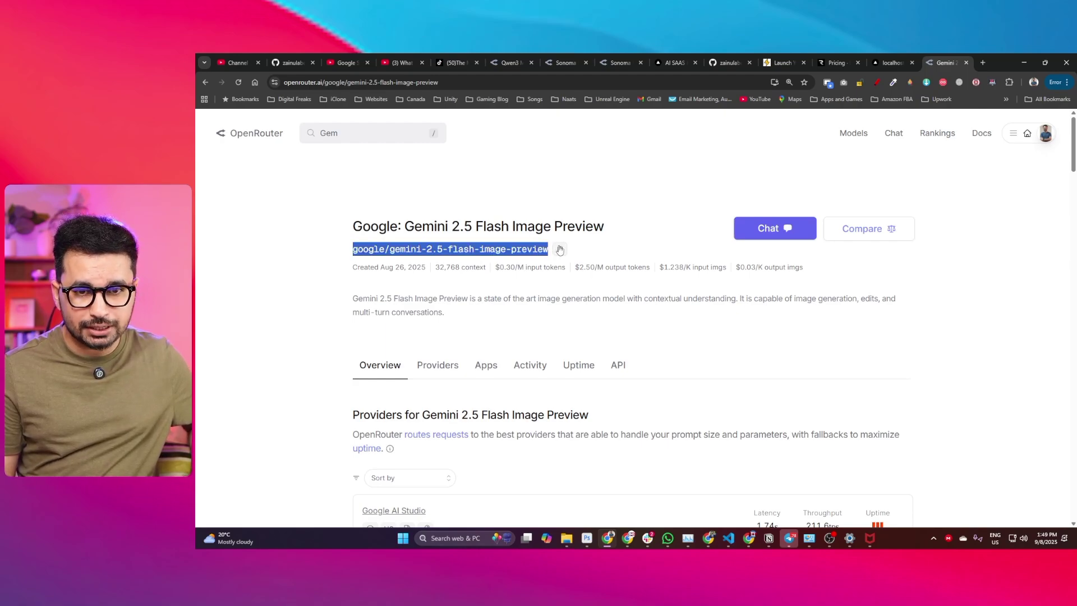
Step: Check .env.example, then search Google for 'resend' in a new tab
{"action": "key", "text": "alt+Tab"}
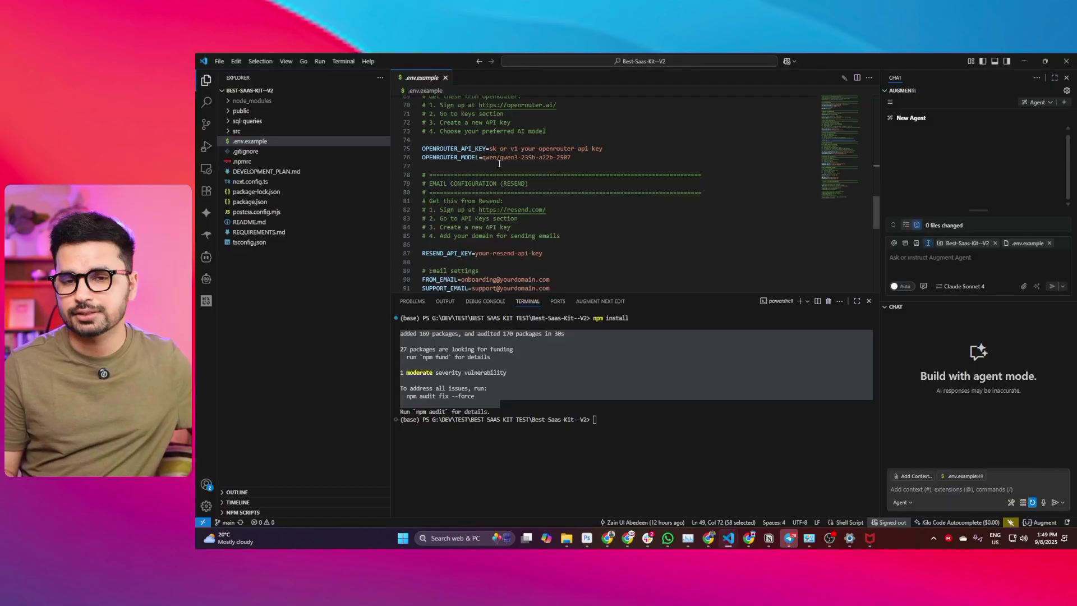
{"action": "scroll", "coordinate": [427, 160], "scroll_direction": "down", "scroll_amount": 3}
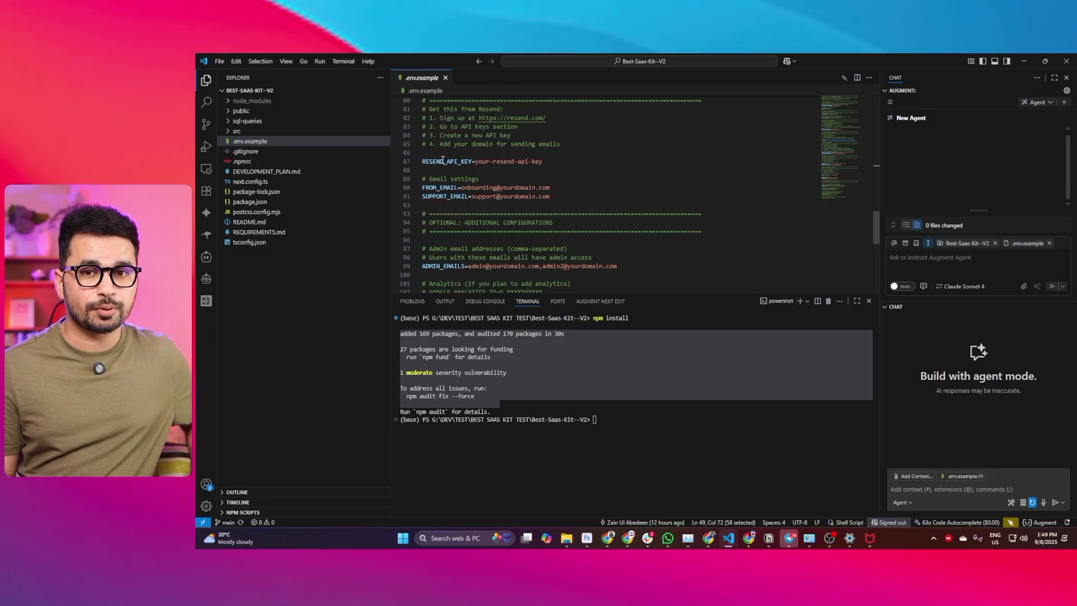
{"action": "key", "text": "alt+Tab"}
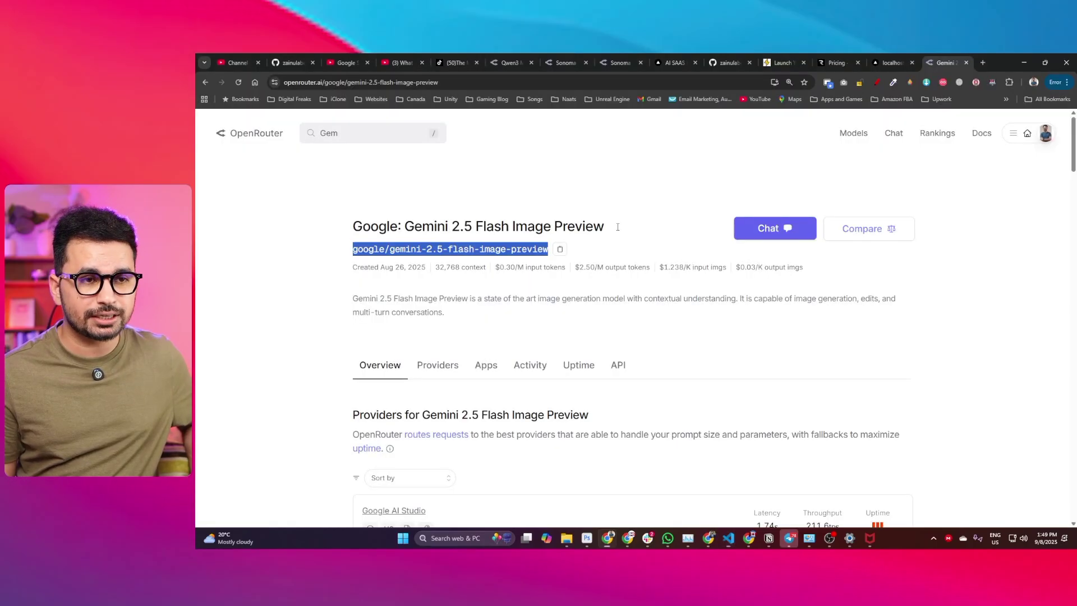
{"action": "left_click", "coordinate": [983, 61]}
{"action": "type", "text": "resen"}
{"action": "key", "text": "Return"}
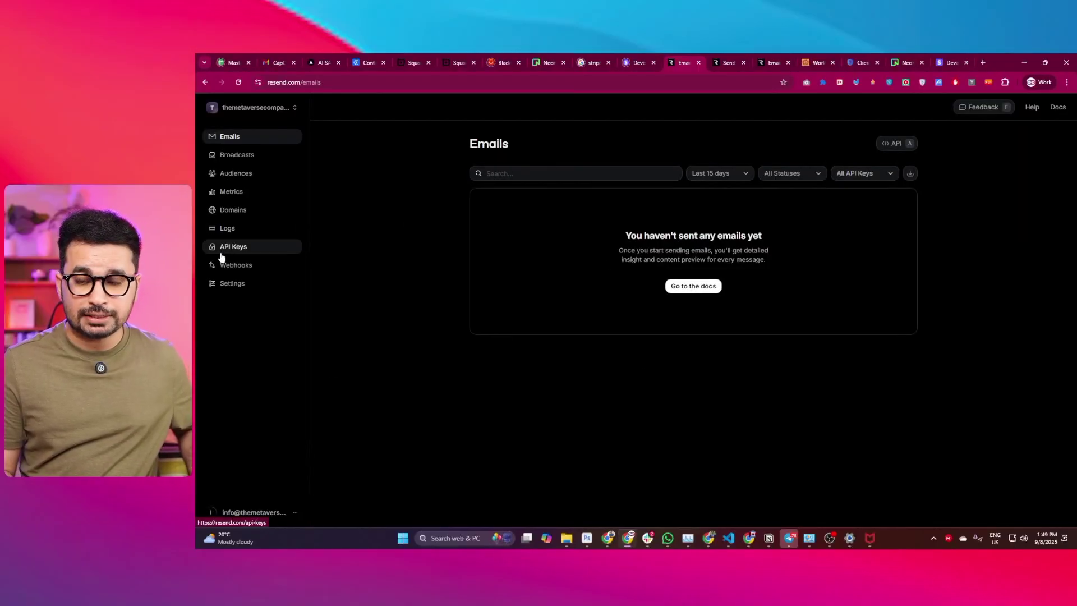
Step: Open Resend's API Keys page, then place the cursor in .env.example's ADMIN_EMAILS value
{"action": "left_click", "coordinate": [224, 249]}
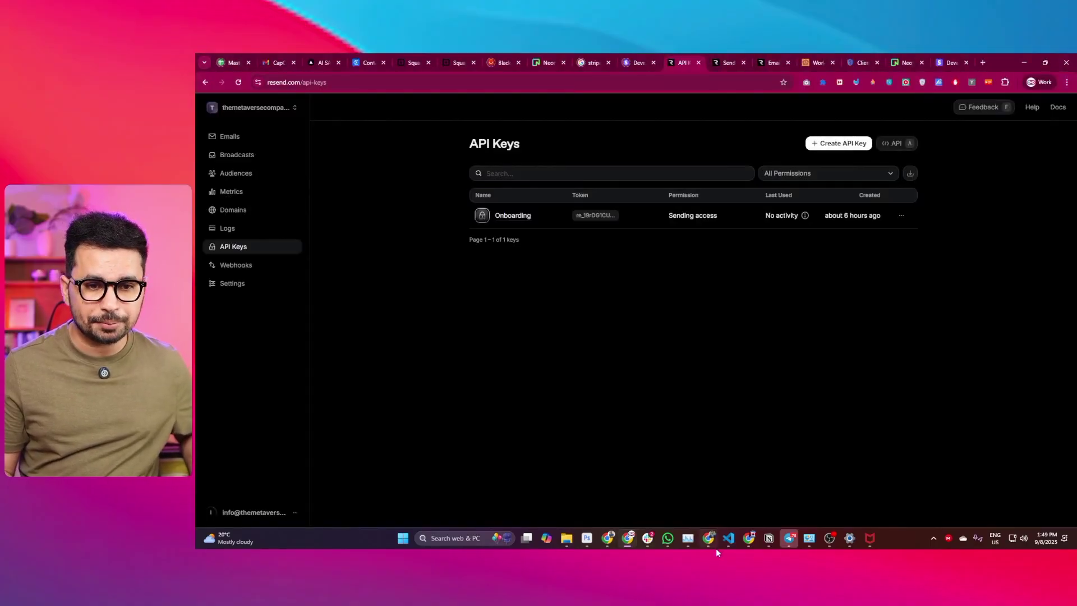
{"action": "mouse_move", "coordinate": [729, 540]}
{"action": "left_click", "coordinate": [794, 494]}
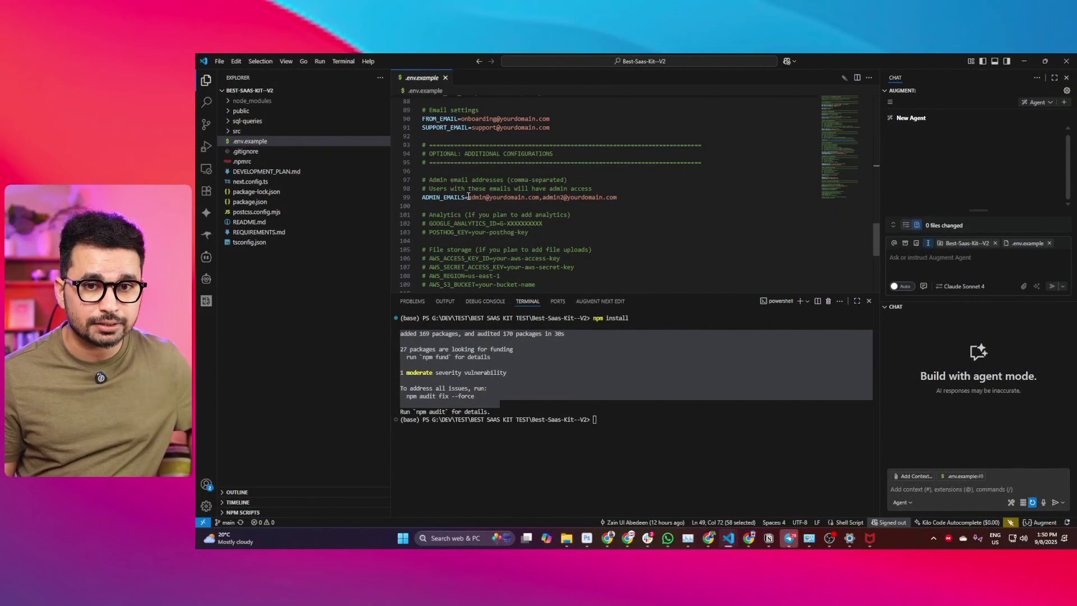
{"action": "left_click", "coordinate": [466, 196]}
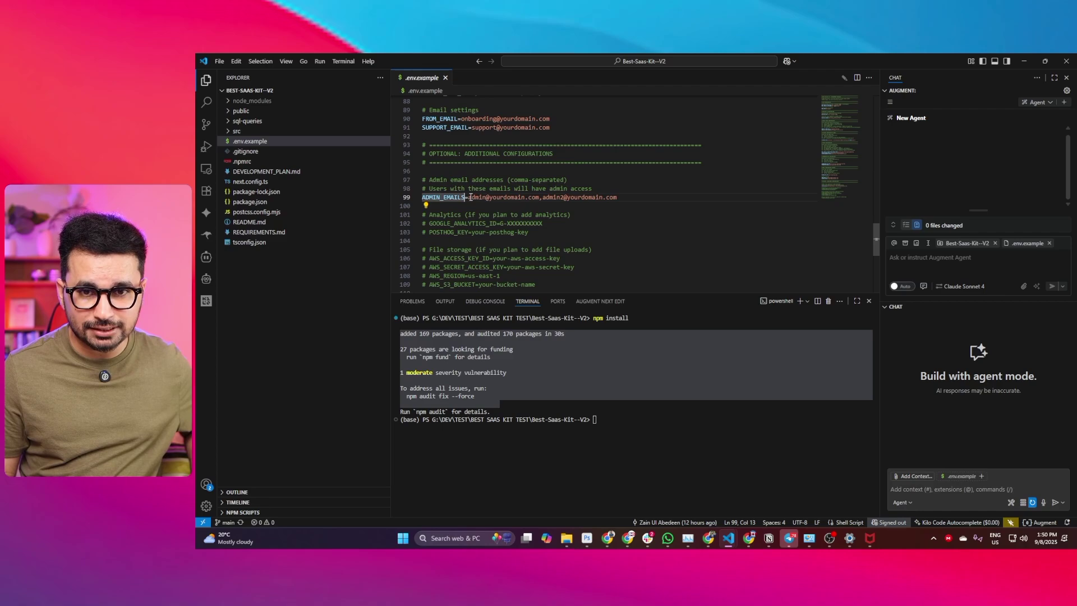
{"action": "key", "text": "Right"}
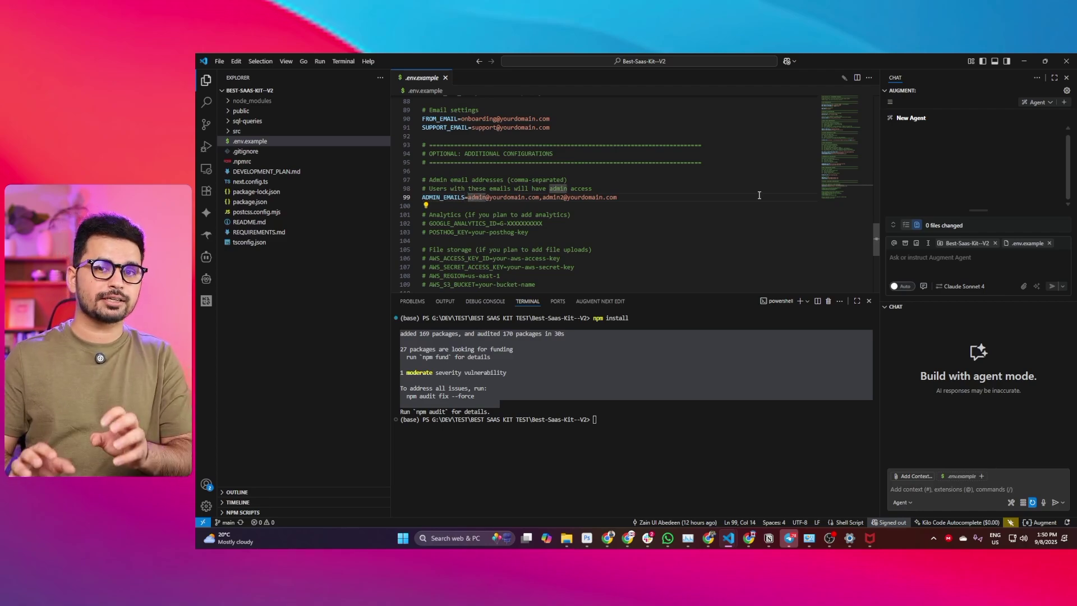